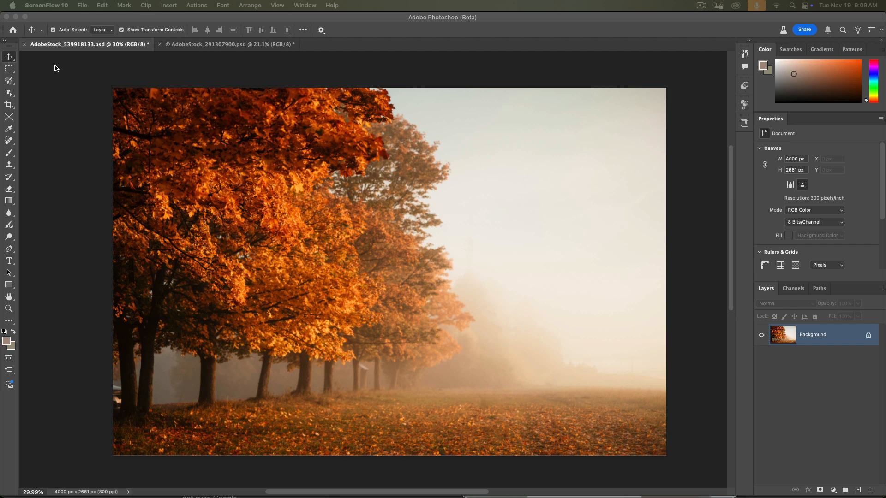
# Switch to AdobeStock_291307900.psd, open Neural Filters and enable the Landscape Mixer filter.
pyautogui.click(69, 75)
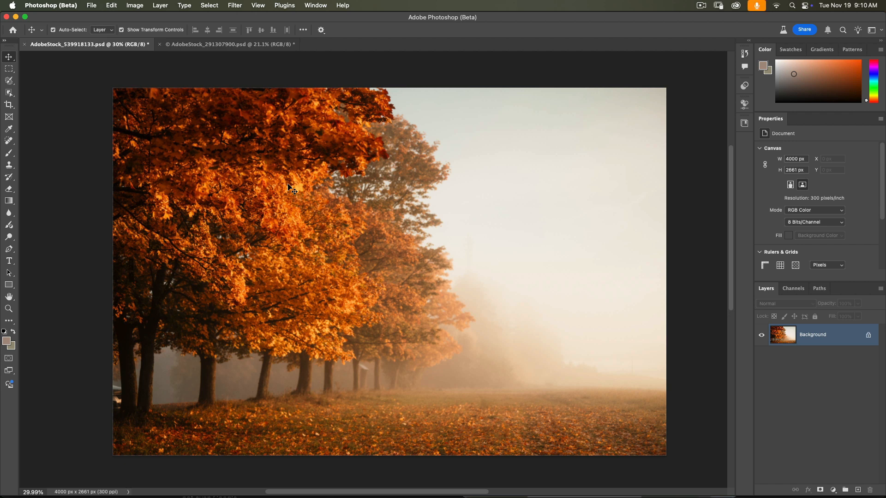
pyautogui.click(232, 44)
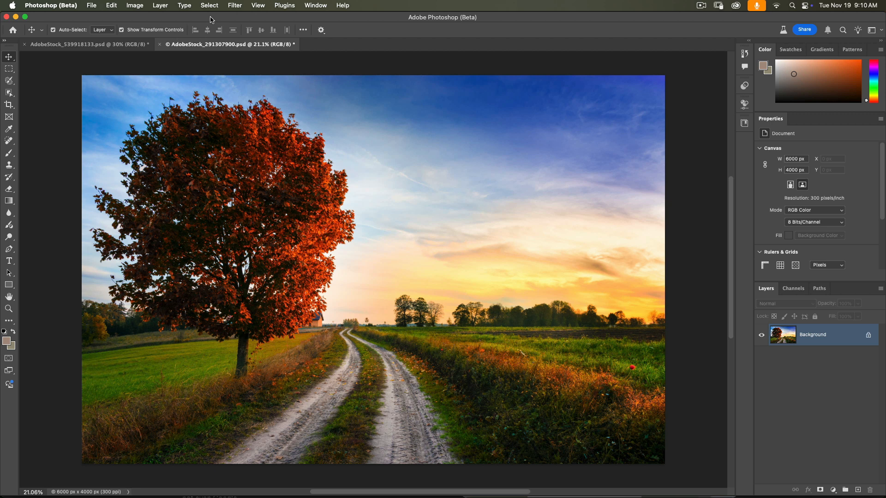
pyautogui.click(231, 6)
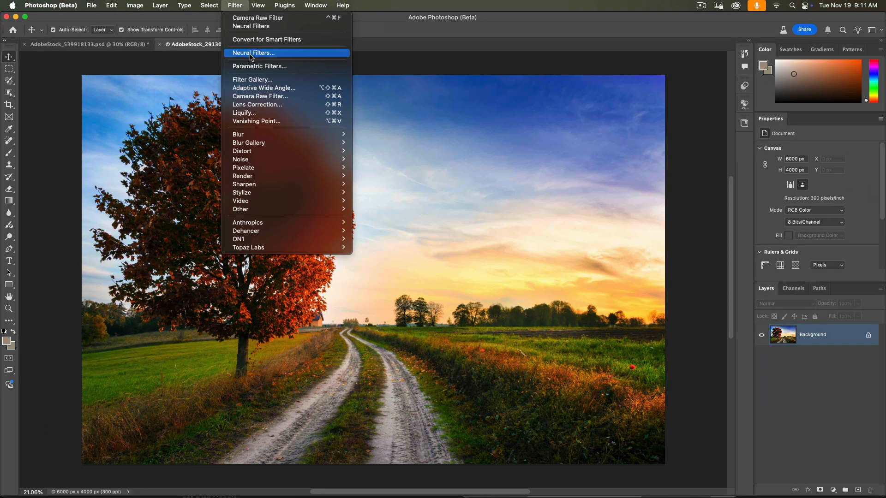
pyautogui.click(251, 53)
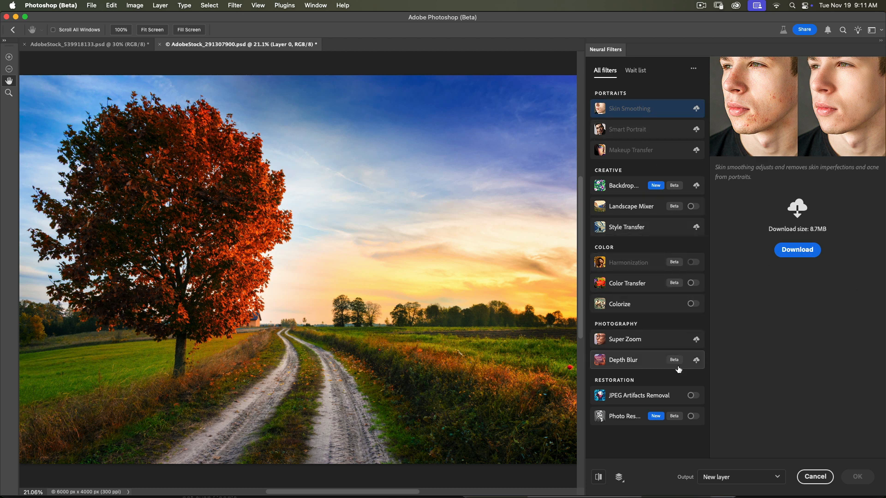
pyautogui.moveTo(678, 369)
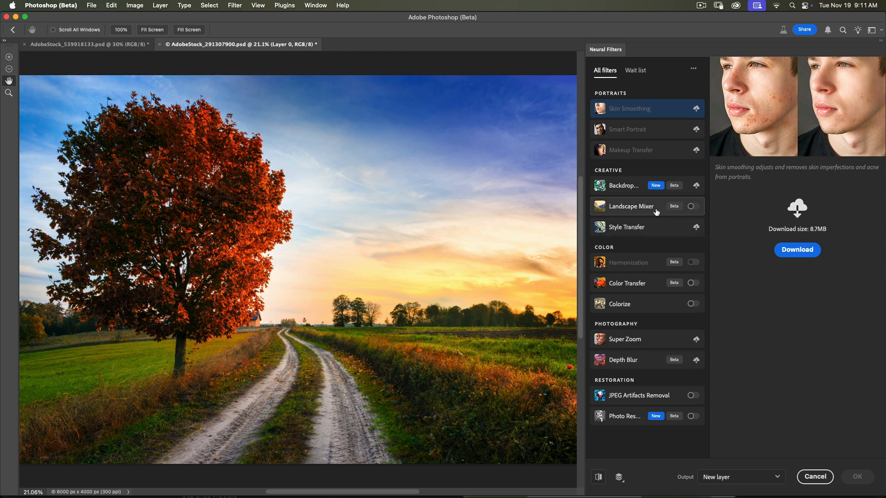
pyautogui.moveTo(656, 211)
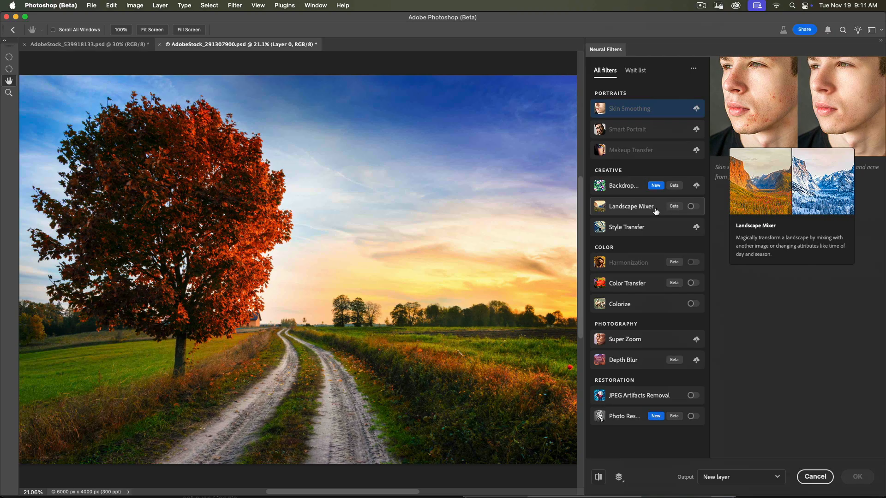
pyautogui.moveTo(673, 190)
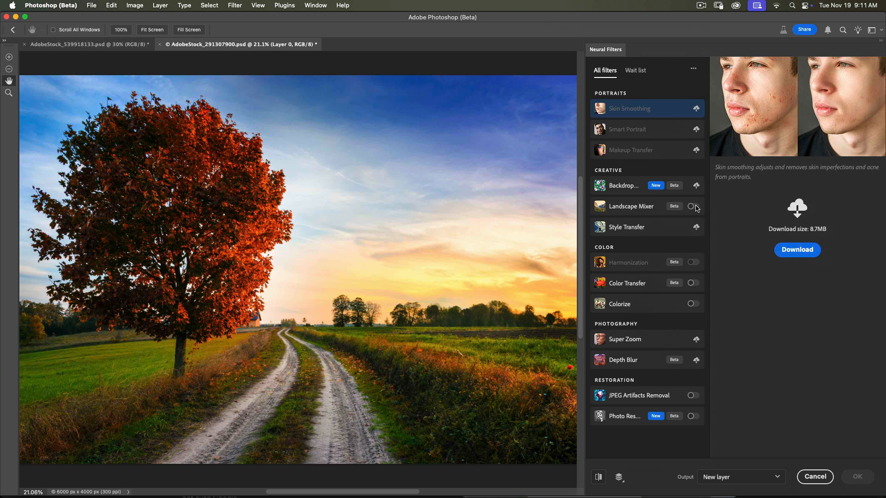
pyautogui.click(696, 208)
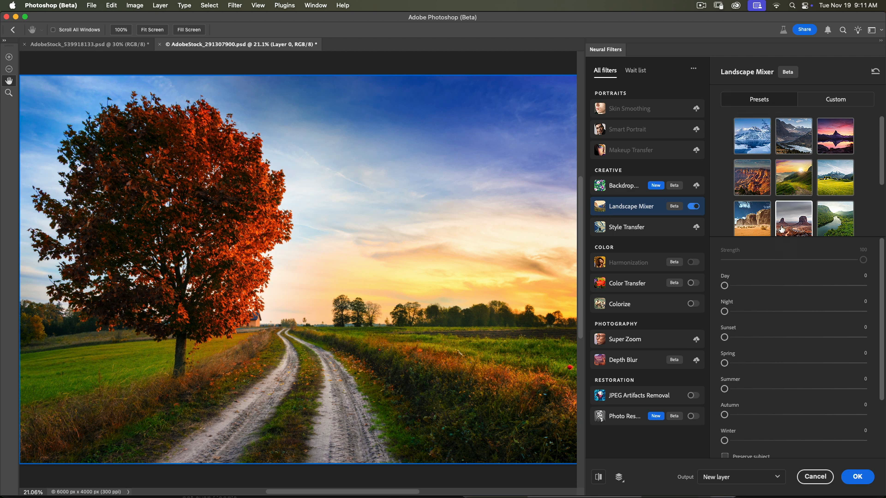
# Set the Landscape Mixer's Autumn amount to 50.
pyautogui.scroll(-2, 781, 229)
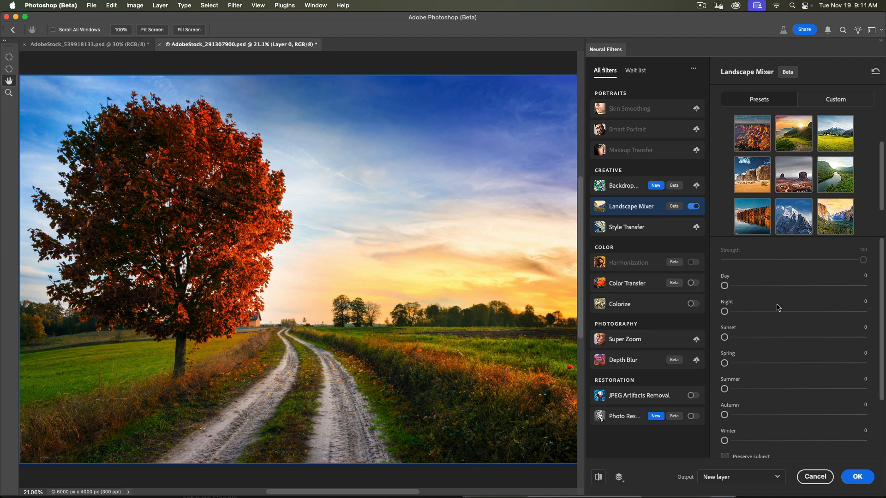
pyautogui.scroll(-3, 778, 307)
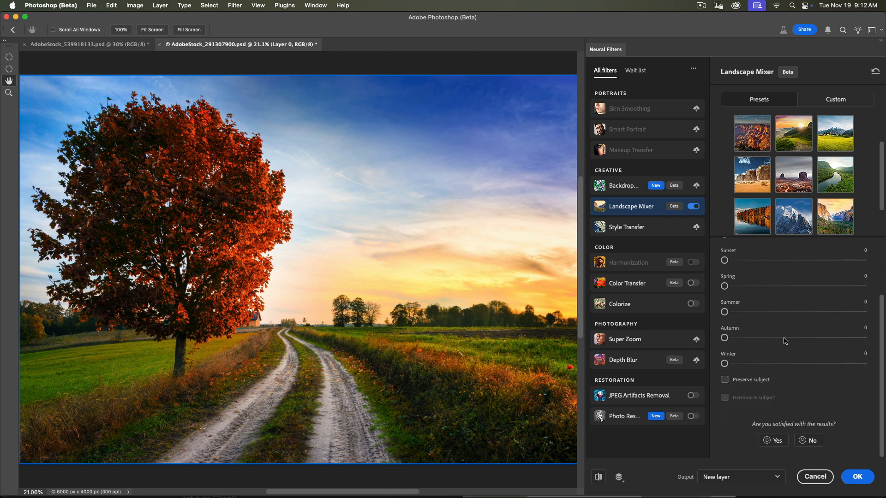
pyautogui.moveTo(785, 340); pyautogui.dragTo(794, 342)
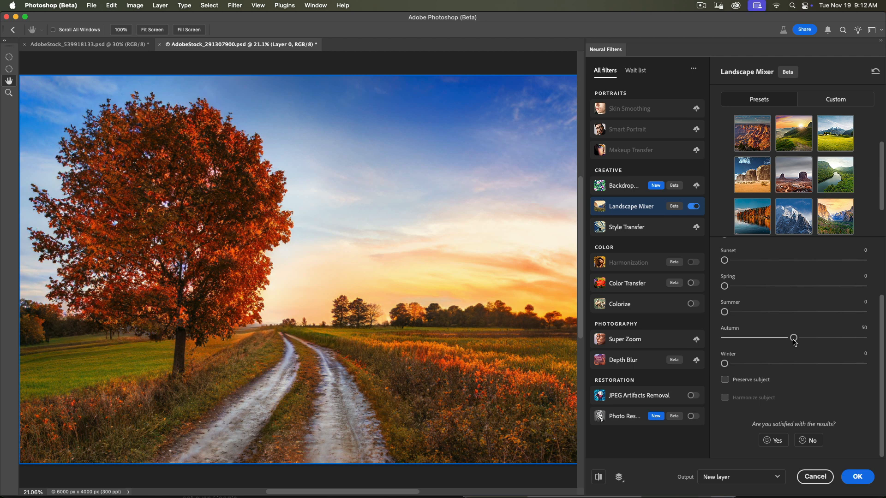
# Compare the autumn preview with the original photo by repeatedly toggling the filter preview.
pyautogui.click(596, 478)
pyautogui.click(596, 478)
pyautogui.click(598, 478)
pyautogui.click(599, 478)
pyautogui.click(599, 477)
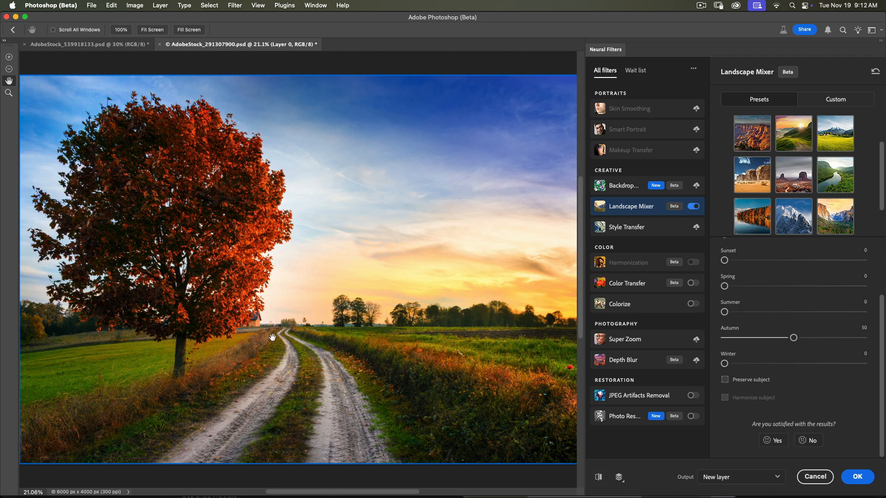
pyautogui.click(598, 477)
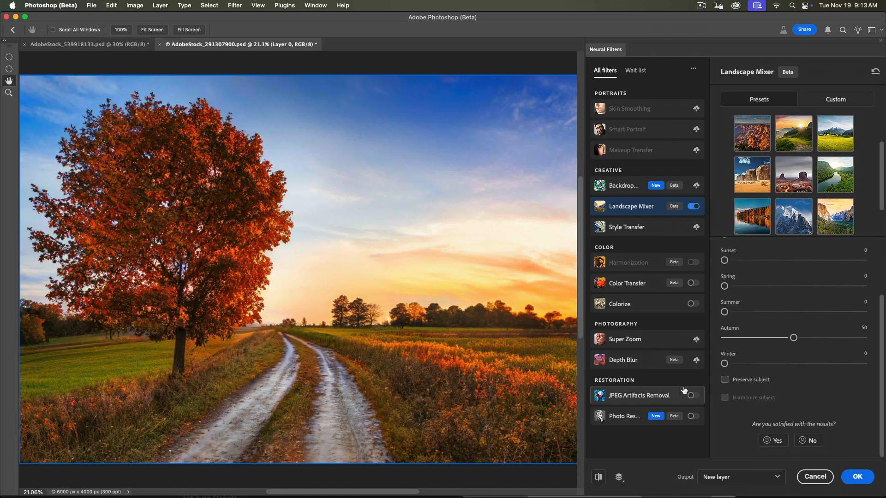
# Enable Preserve subject and Harmonize subject for the landscape mix, and compare the preview with the original.
pyautogui.click(725, 380)
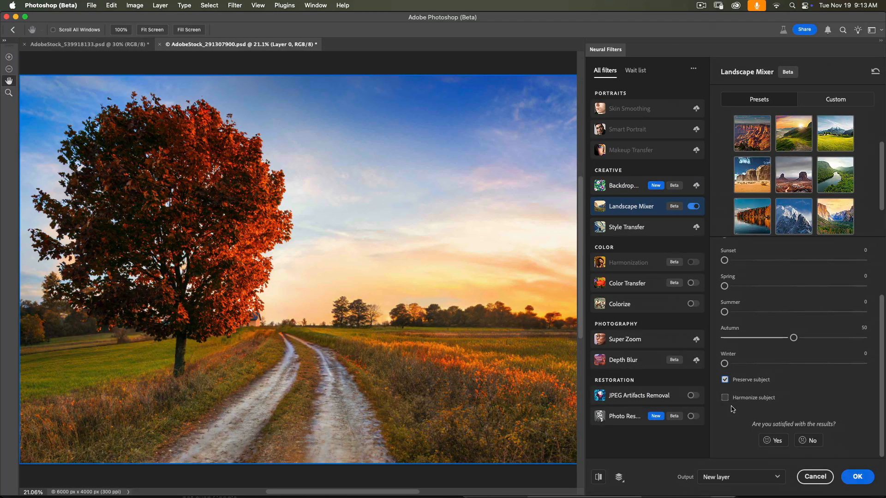
pyautogui.click(724, 398)
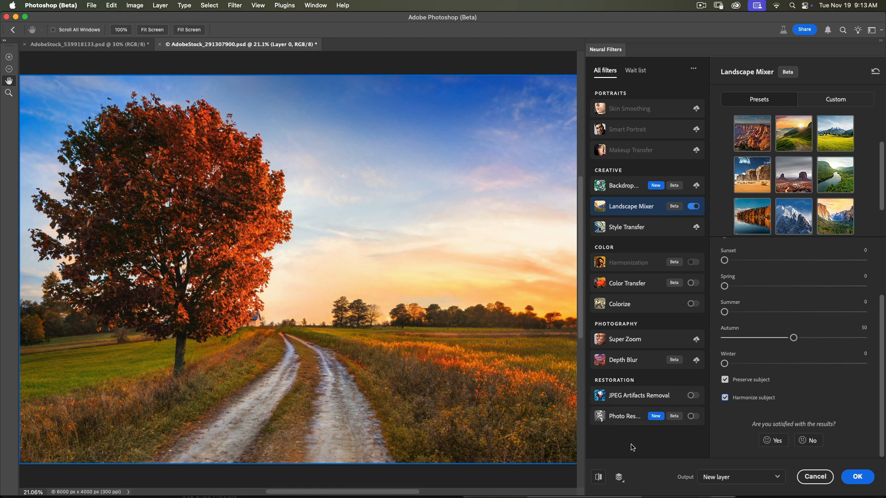
pyautogui.click(598, 480)
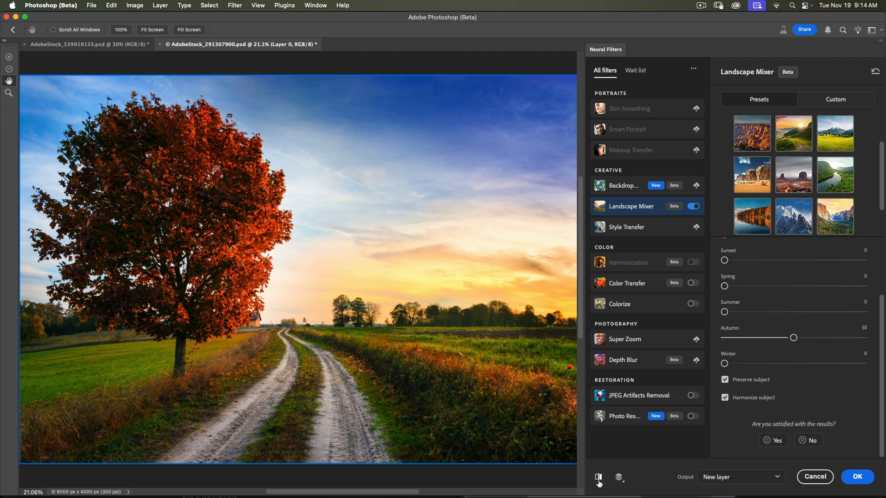
pyautogui.click(598, 480)
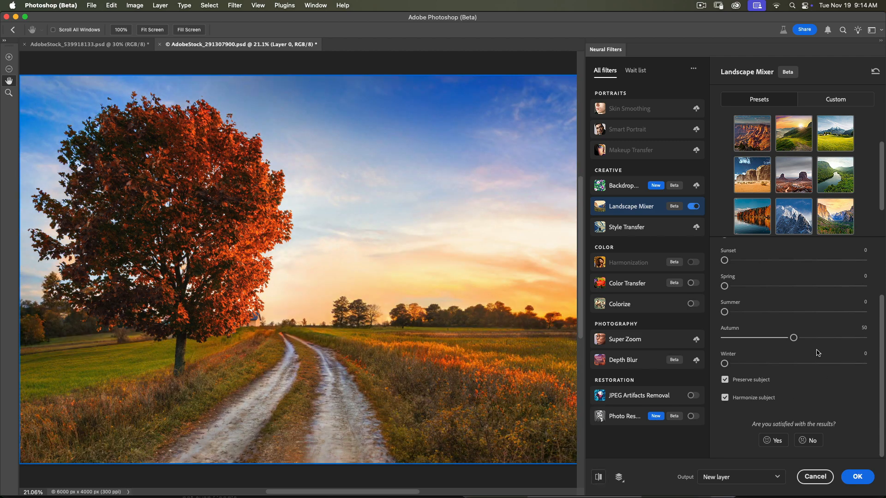
# Set the Autumn amount to 68 after trying 100 and 7, and compare the preview with the original.
pyautogui.moveTo(795, 341); pyautogui.dragTo(871, 344)
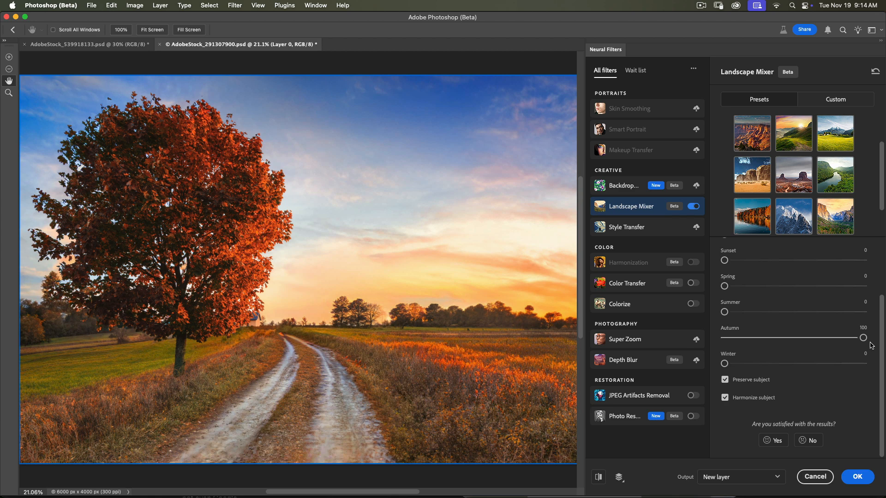
pyautogui.moveTo(863, 339); pyautogui.dragTo(732, 349)
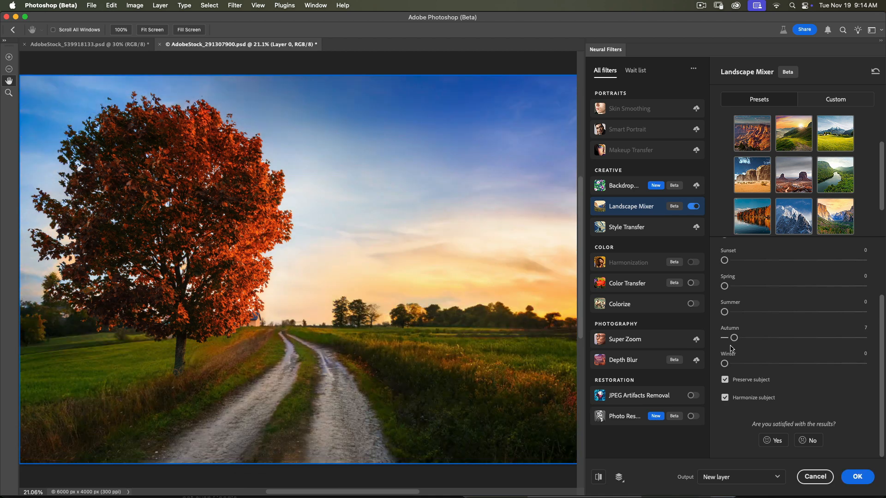
pyautogui.moveTo(734, 339); pyautogui.dragTo(820, 343)
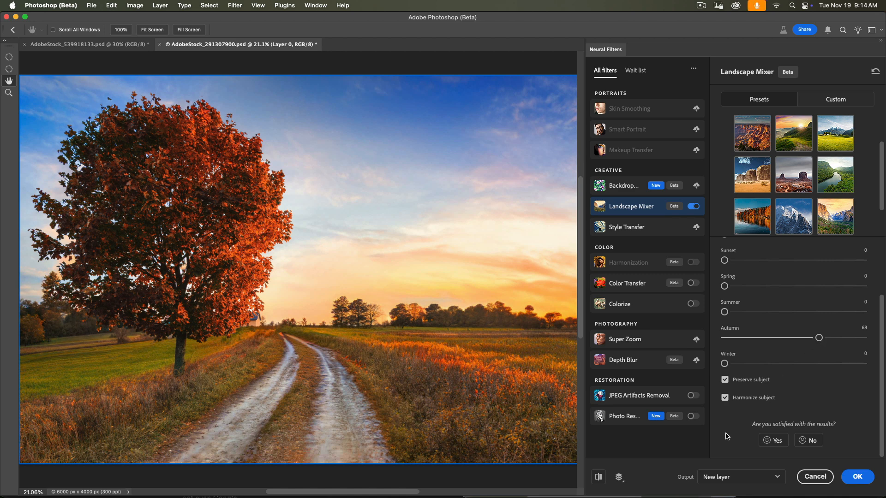
pyautogui.click(599, 479)
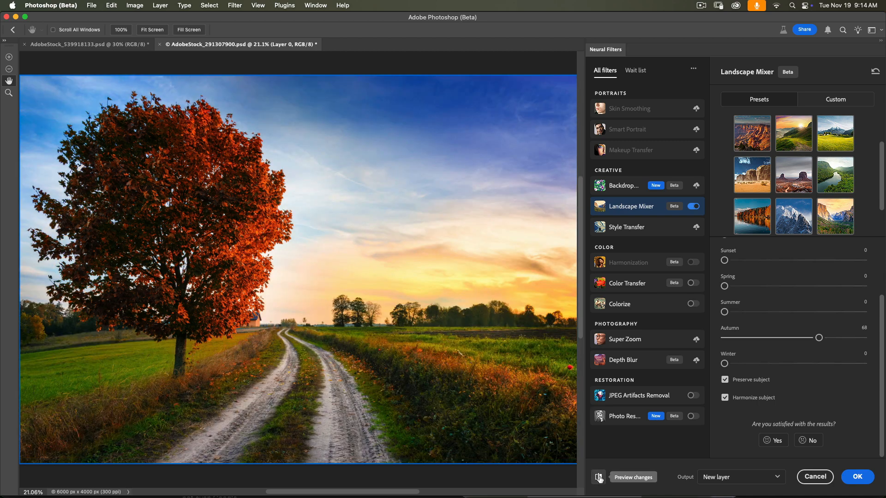
pyautogui.click(599, 478)
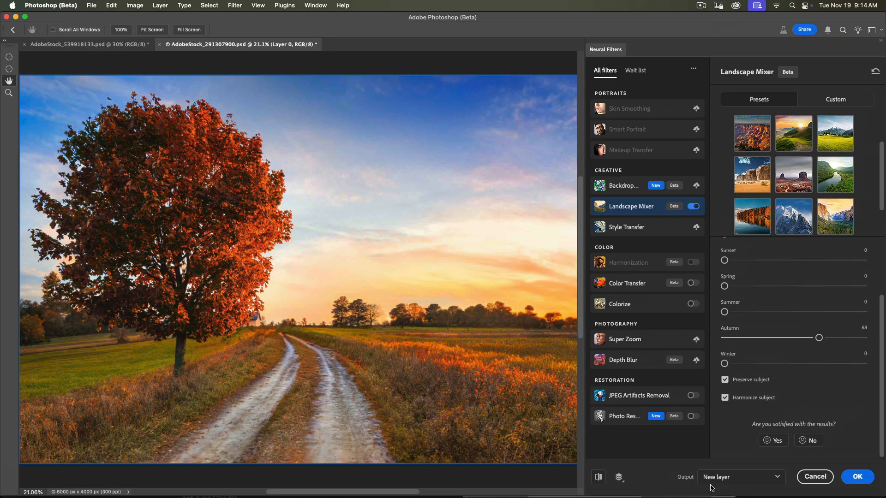
# Keep the filter output as New layer and apply the Landscape Mixer result.
pyautogui.click(713, 477)
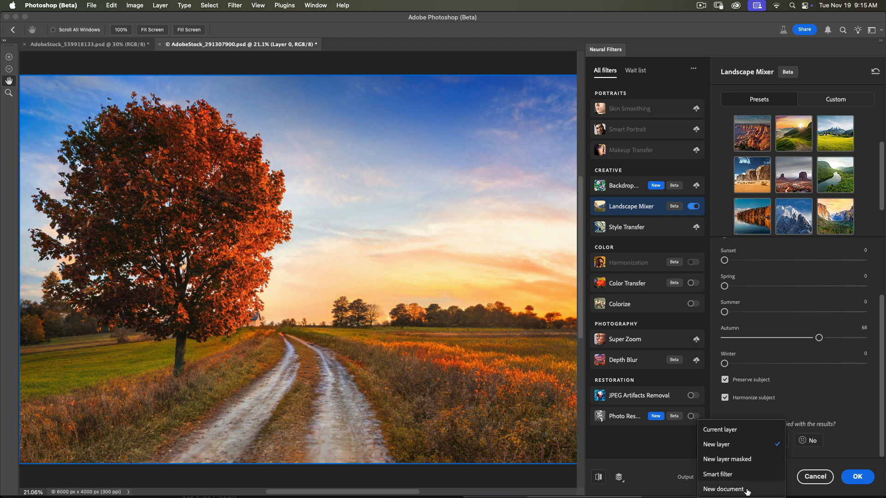
pyautogui.click(721, 446)
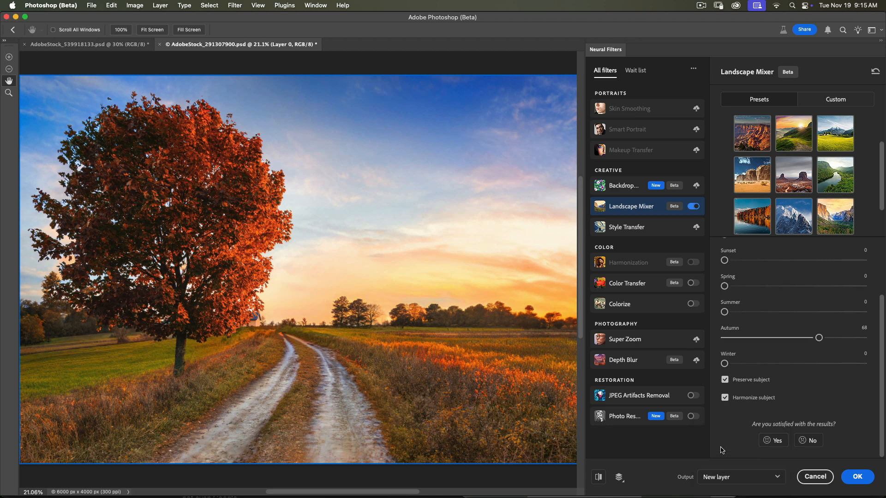
pyautogui.click(856, 477)
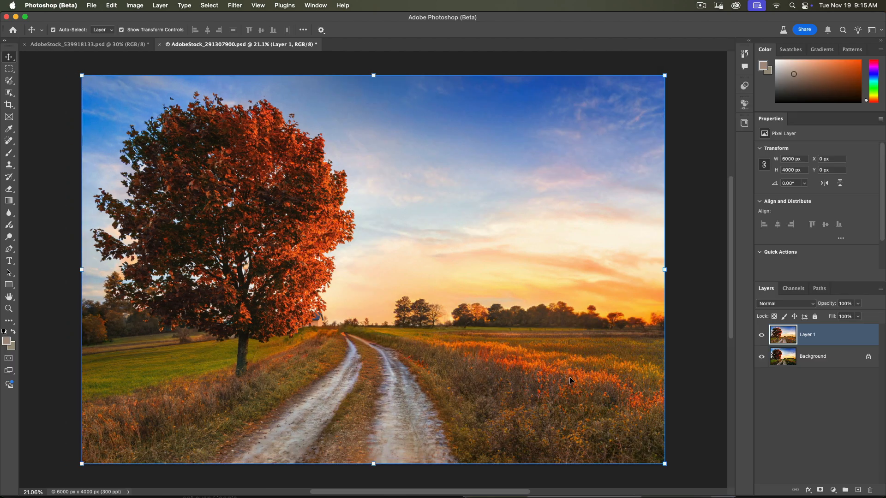
# Compare the autumn result with the original by toggling the visibility of Layer 1.
pyautogui.click(762, 339)
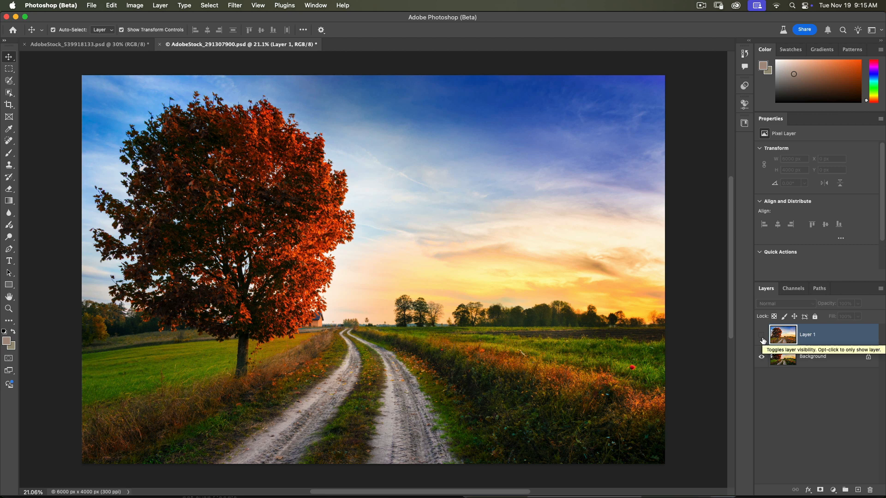
pyautogui.click(762, 339)
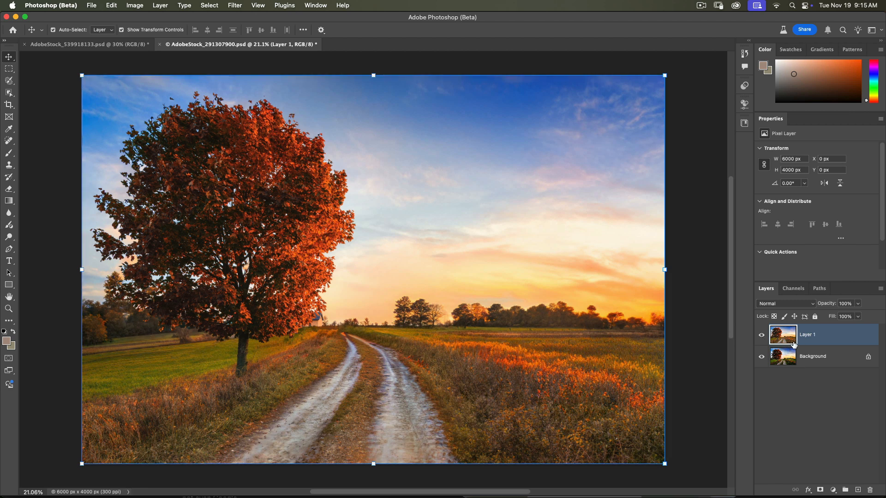
pyautogui.click(762, 336)
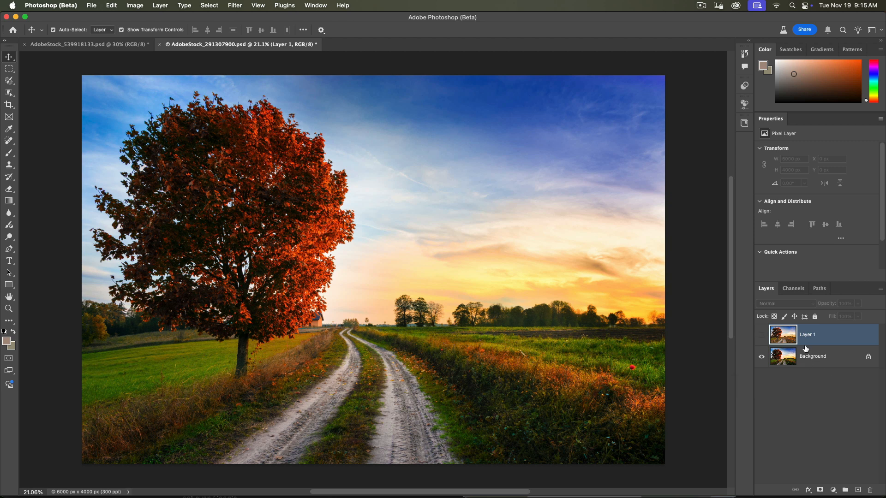
pyautogui.click(762, 337)
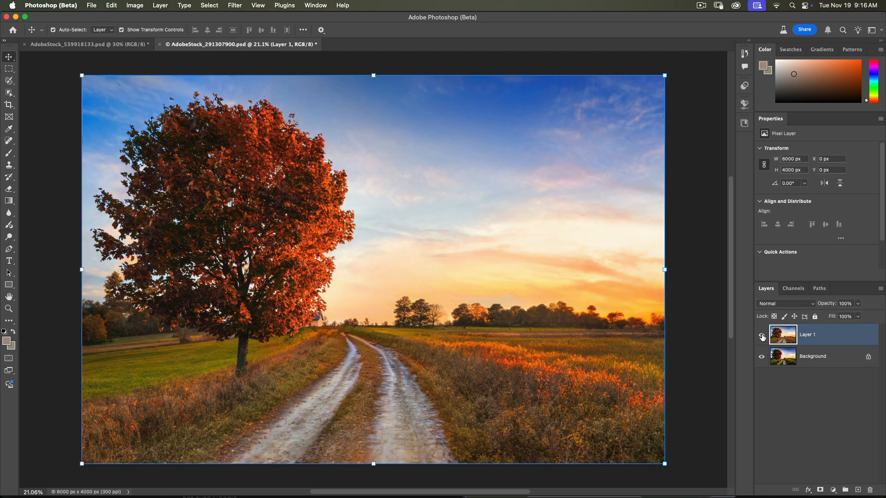
pyautogui.click(762, 337)
pyautogui.click(761, 337)
# Switch to AdobeStock_539918133.psd and apply the Vintage Photo parametric filter.
pyautogui.click(94, 44)
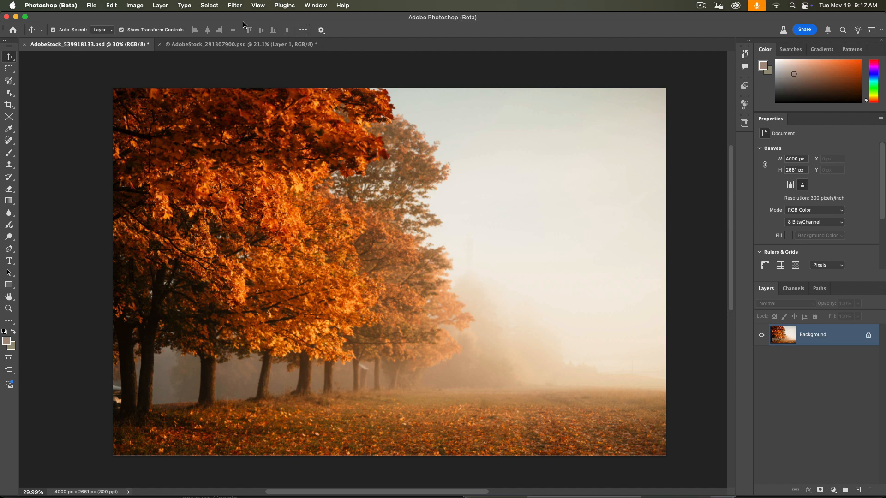
pyautogui.click(234, 6)
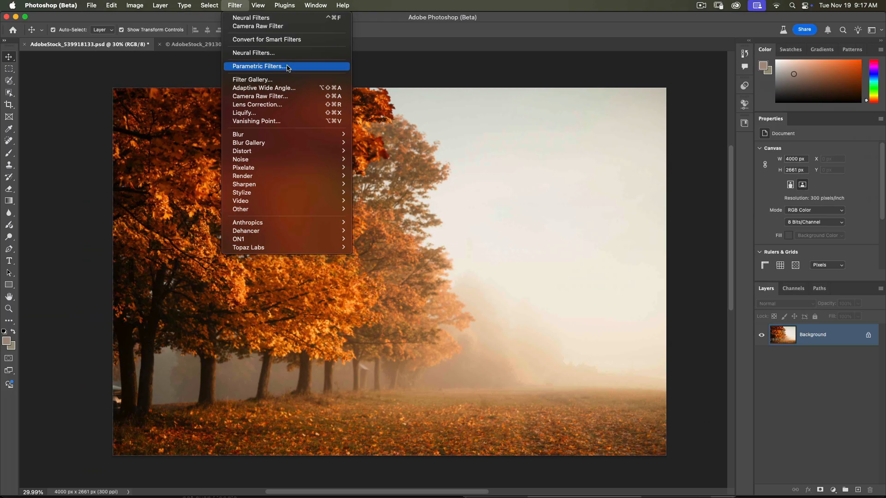
pyautogui.click(288, 67)
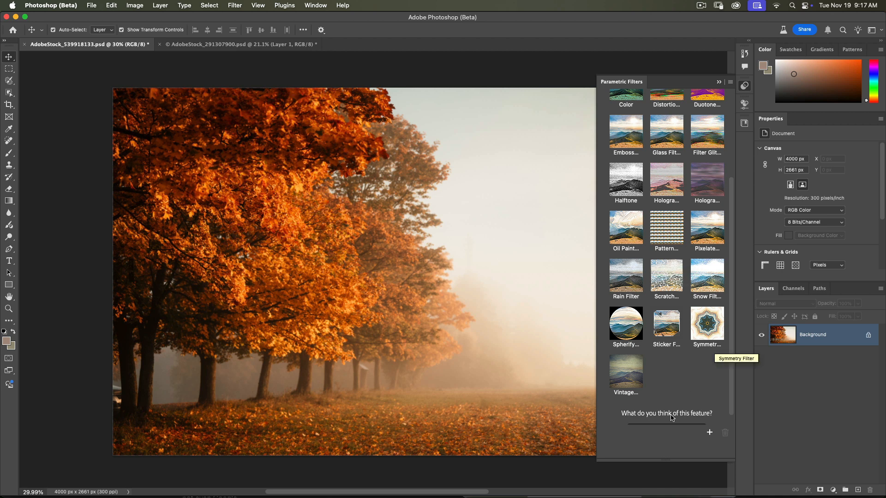
pyautogui.click(626, 369)
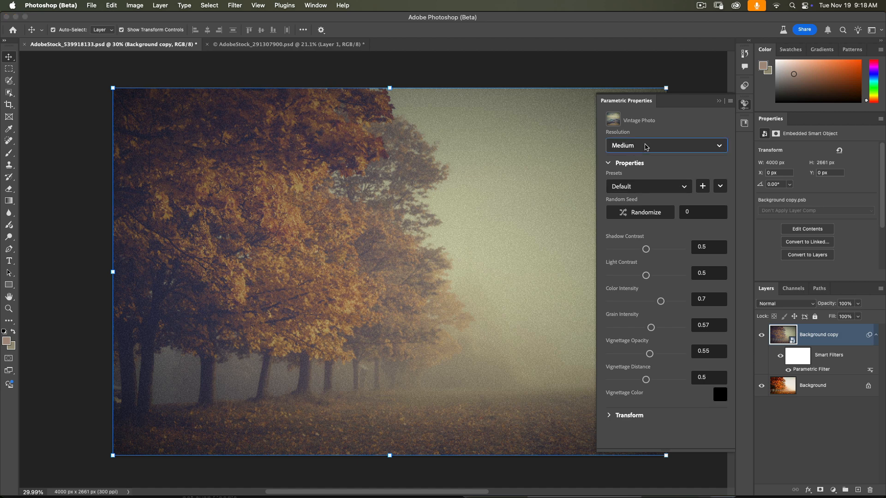
# Set the Vintage Photo resolution to Ultra, use the Mid Contrast preset and randomize the seed.
pyautogui.click(646, 146)
pyautogui.click(632, 210)
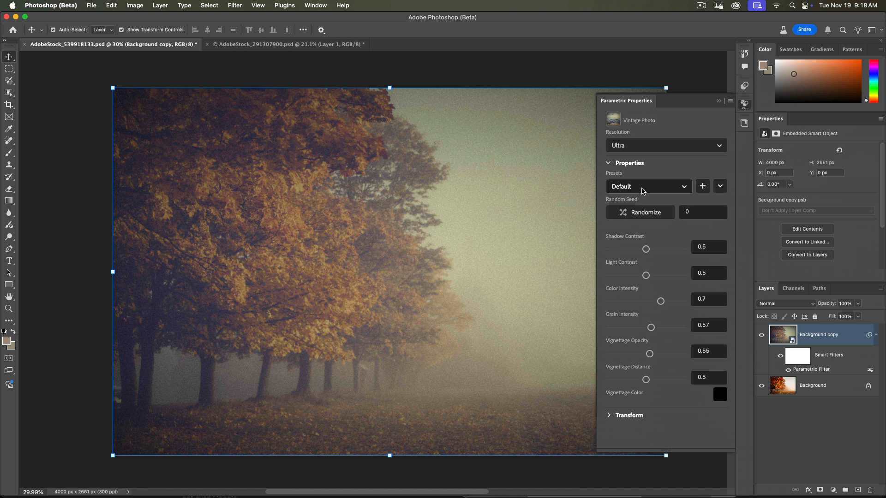
pyautogui.click(643, 191)
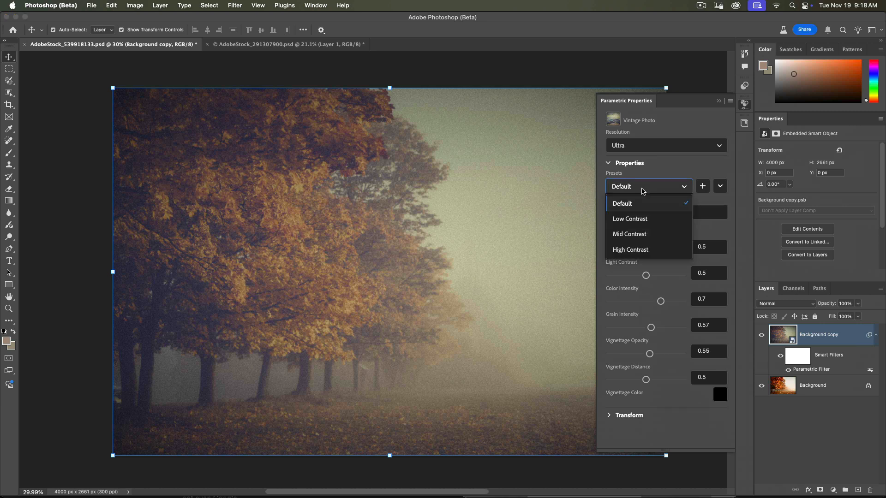
pyautogui.click(639, 235)
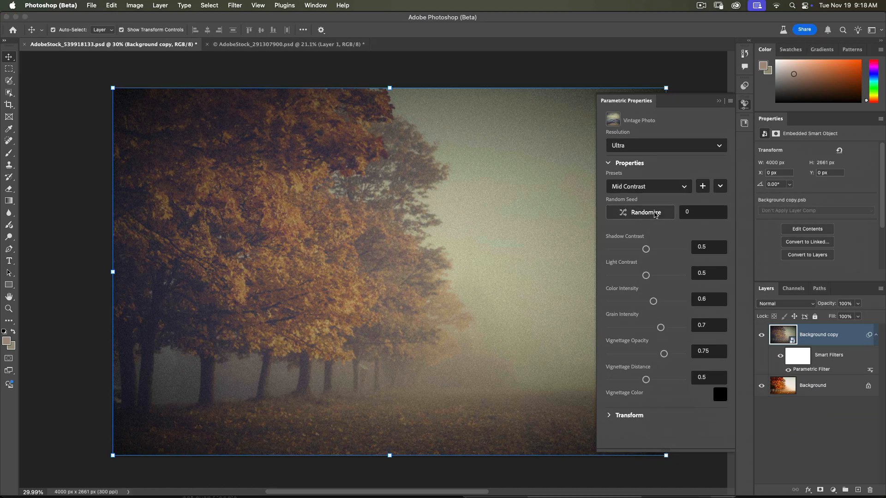
pyautogui.click(655, 213)
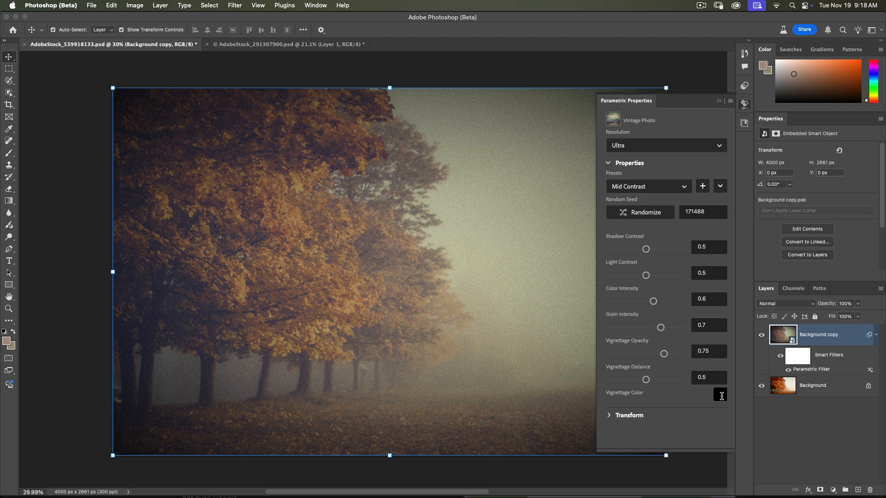
# Change the vignette color of the Vintage Photo filter from black to a muted dark brown.
pyautogui.click(721, 395)
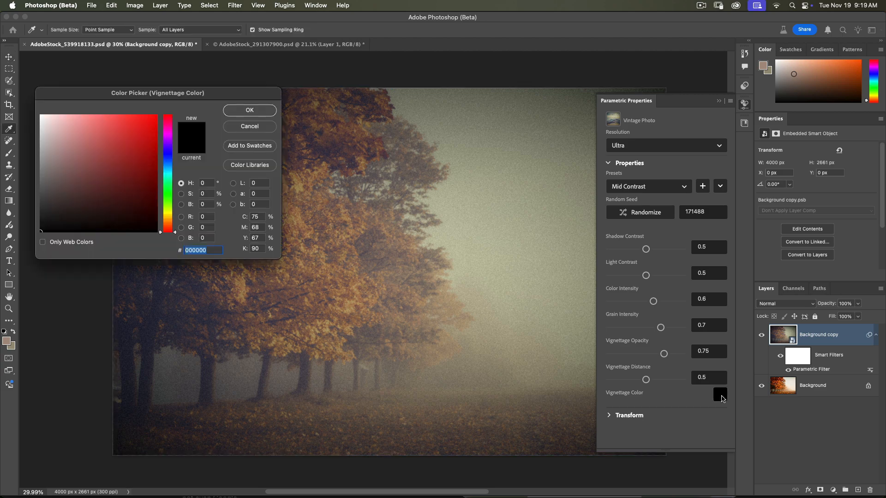
pyautogui.moveTo(169, 225); pyautogui.dragTo(170, 222)
pyautogui.moveTo(61, 204); pyautogui.dragTo(84, 199)
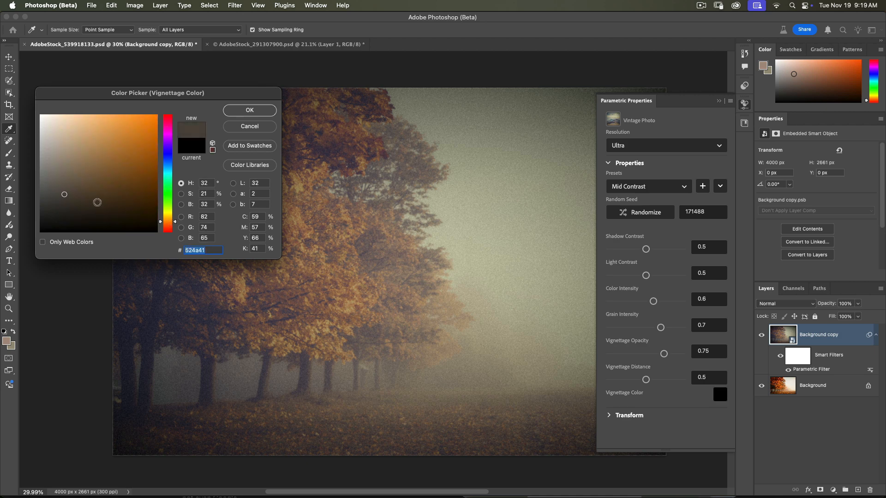
pyautogui.moveTo(169, 221); pyautogui.dragTo(170, 224)
pyautogui.moveTo(67, 197); pyautogui.dragTo(75, 200)
pyautogui.moveTo(168, 222); pyautogui.dragTo(168, 223)
pyautogui.moveTo(67, 202); pyautogui.dragTo(67, 195)
pyautogui.click(244, 111)
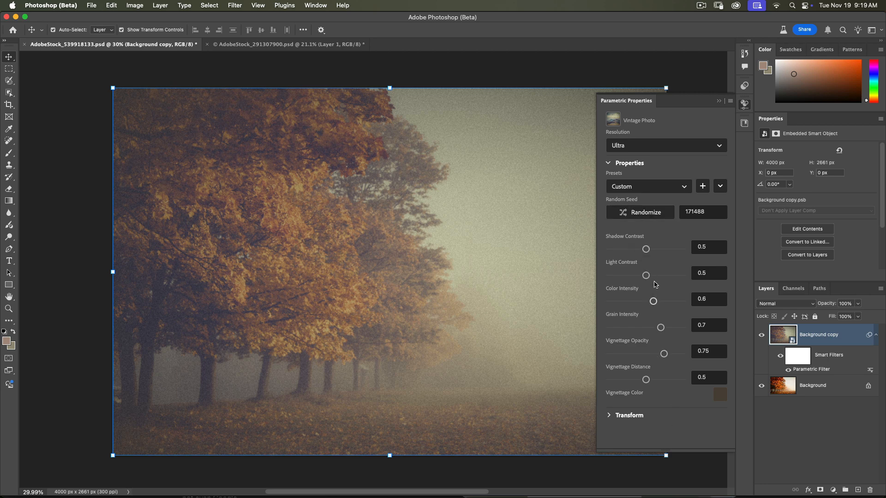
# Set Shadow Contrast to 0.78, Light Contrast to 0.61, Color Intensity to 0.73, Grain Intensity to 0.62, Vignettage Opacity to 0.88 and Vignettage Distance to 0.61.
pyautogui.moveTo(646, 252); pyautogui.dragTo(663, 303)
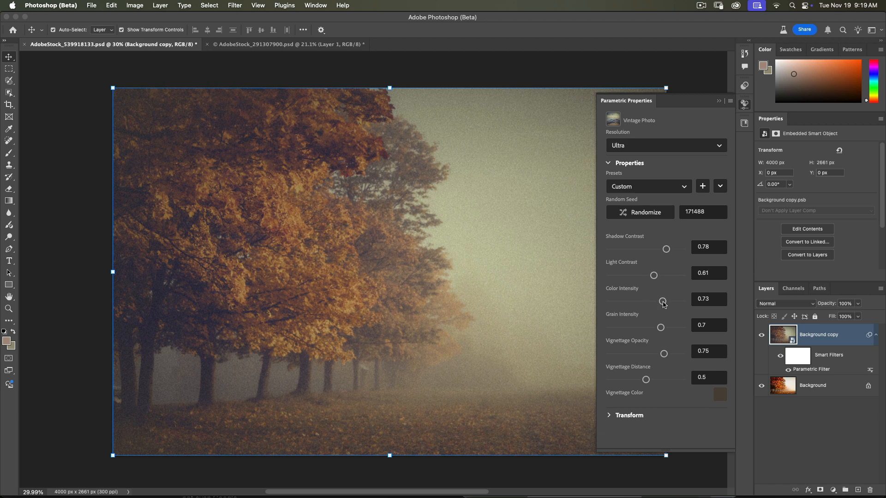
pyautogui.moveTo(661, 329); pyautogui.dragTo(656, 331)
pyautogui.moveTo(664, 354)
pyautogui.mouseDown()
pyautogui.moveTo(649, 355)
pyautogui.moveTo(674, 356)
pyautogui.mouseUp()
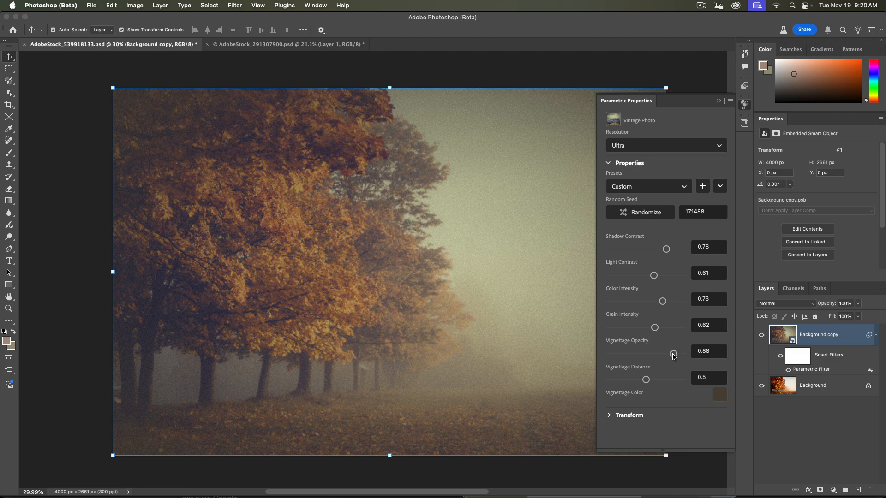
pyautogui.moveTo(646, 380); pyautogui.dragTo(654, 380)
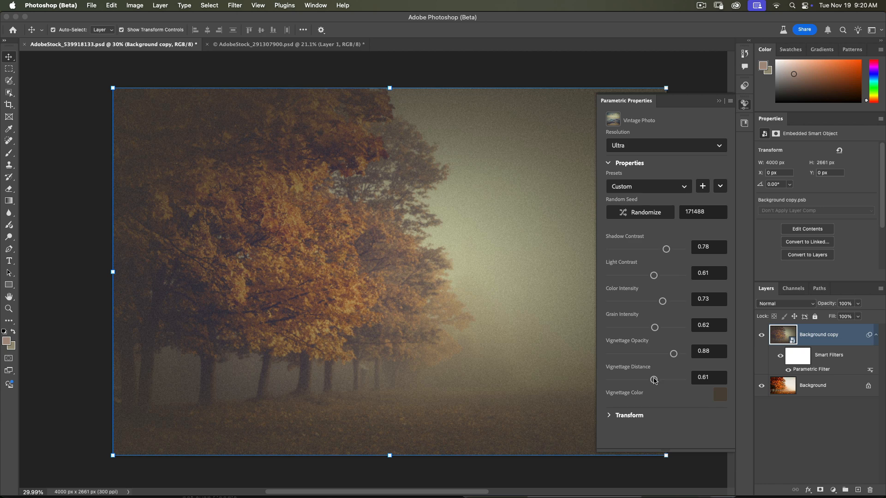
# Compare the vintage look with the original by toggling the Parametric Filter's visibility, and hide the Background layer.
pyautogui.click(719, 100)
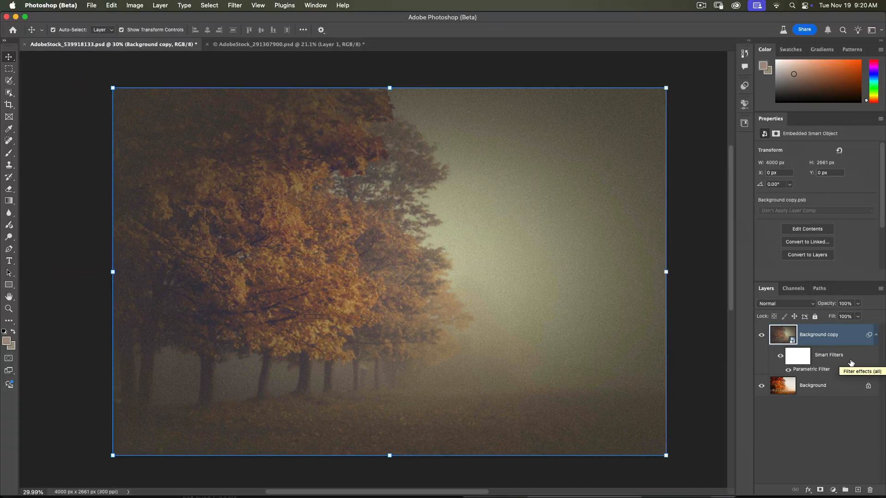
pyautogui.click(788, 371)
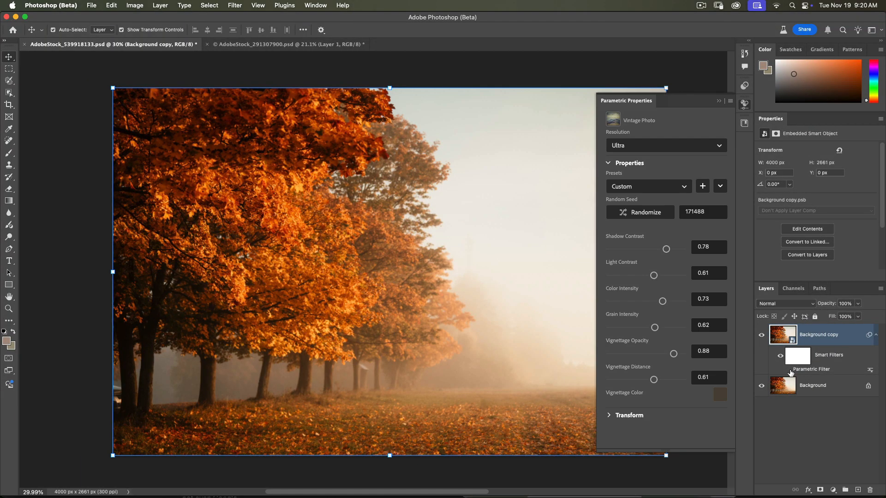
pyautogui.click(788, 370)
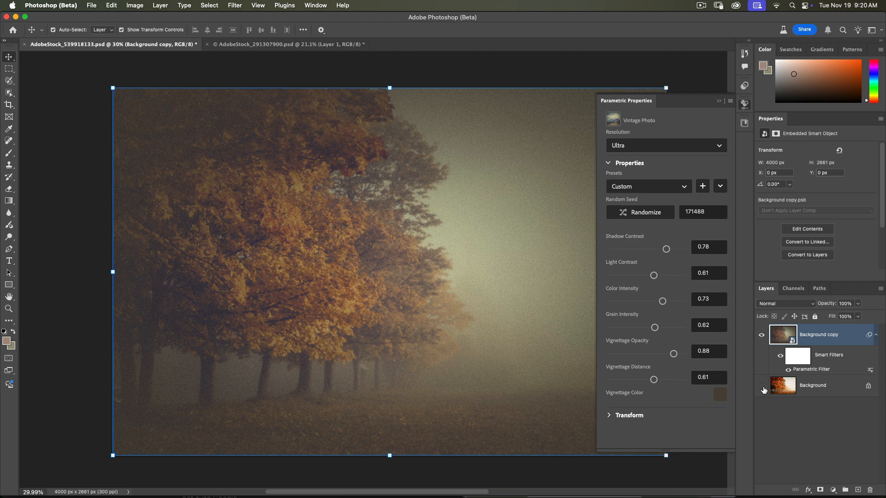
pyautogui.click(718, 102)
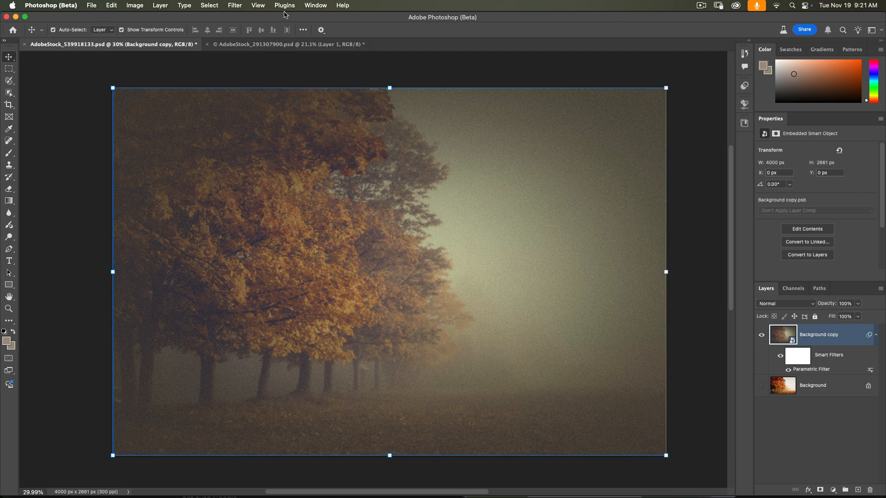
# Open the adjustment presets and apply Photo Repair - Sepia above the Background copy layer.
pyautogui.click(312, 5)
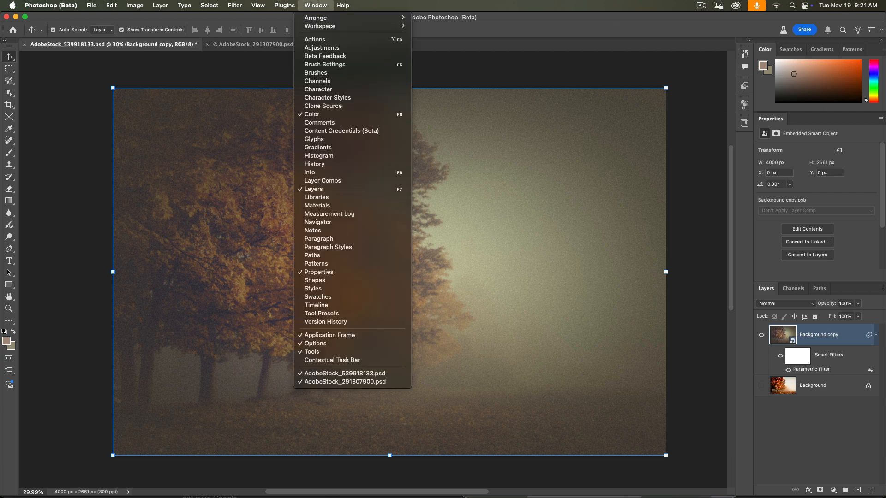
pyautogui.click(323, 50)
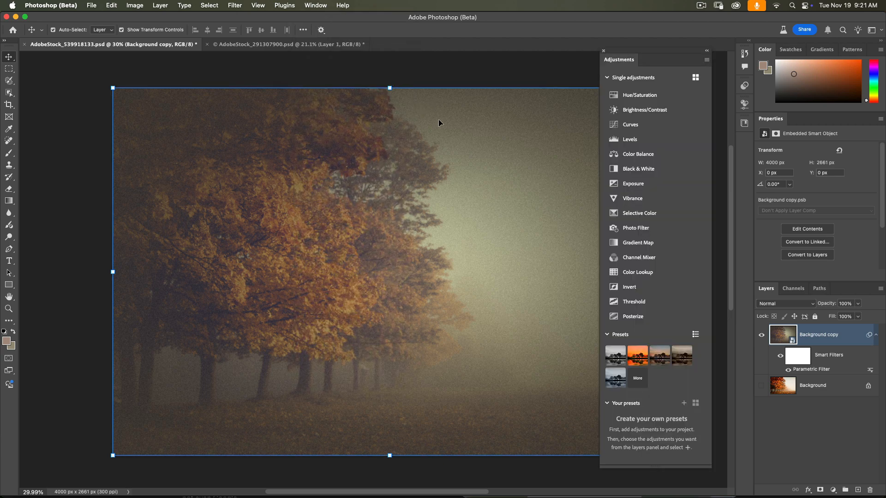
pyautogui.scroll(-1, 444, 126)
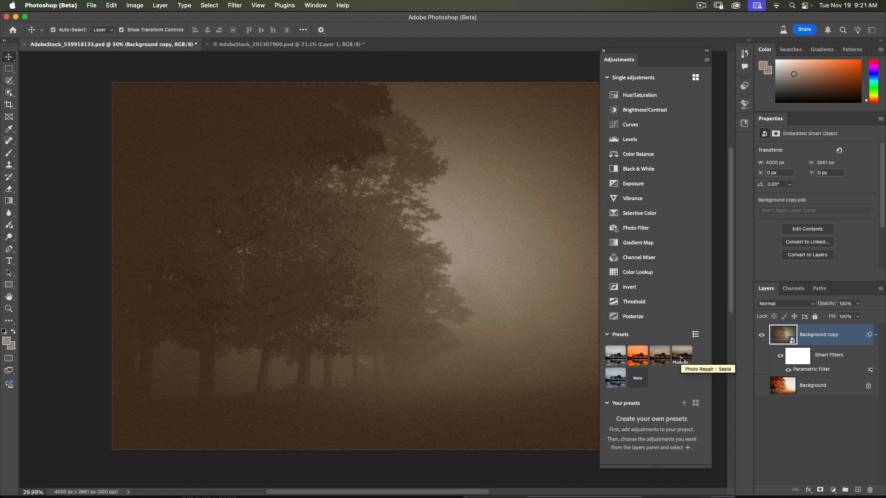
pyautogui.click(681, 360)
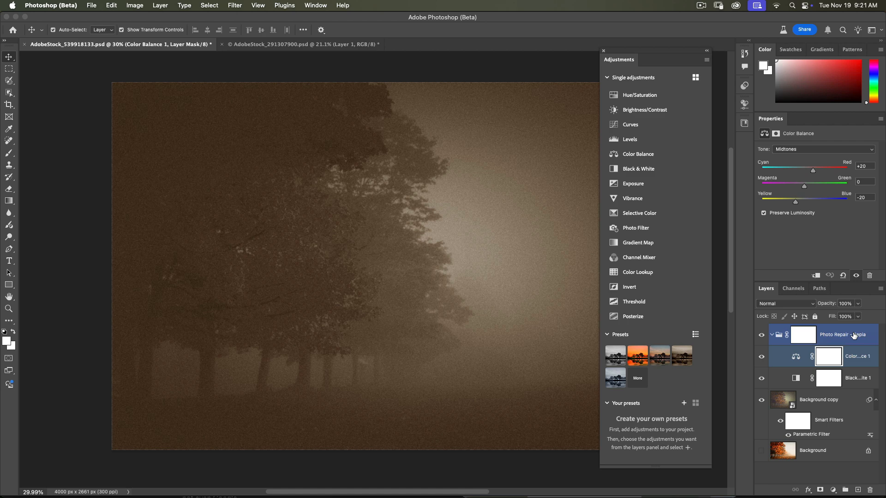
# Lower the opacity of the Photo Repair - Sepia group to 24% and compare the effect by toggling the group's visibility.
pyautogui.click(857, 359)
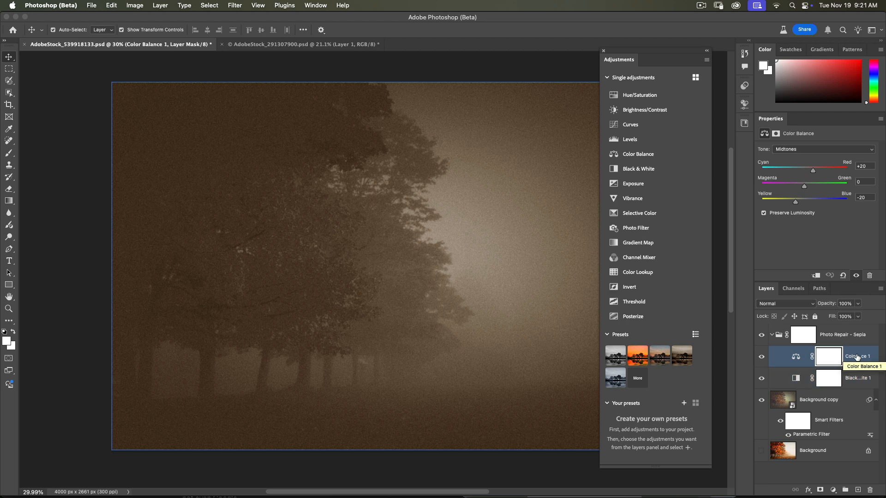
pyautogui.click(828, 336)
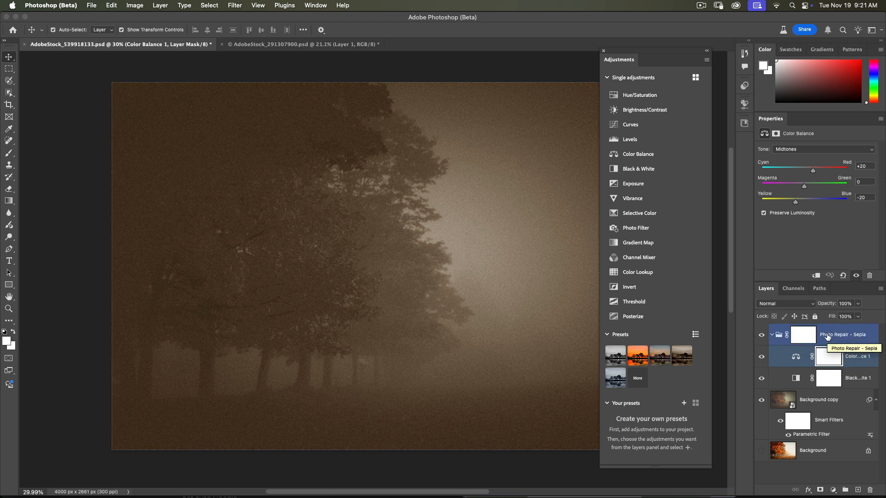
pyautogui.click(827, 337)
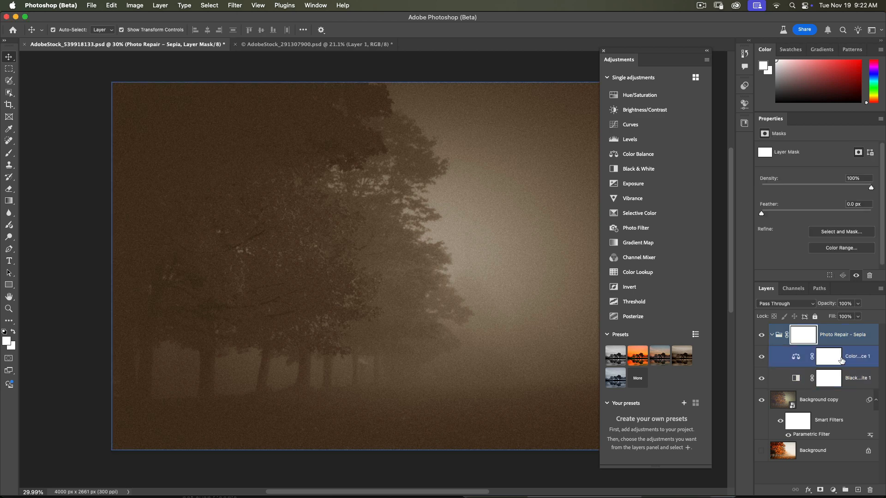
pyautogui.click(835, 337)
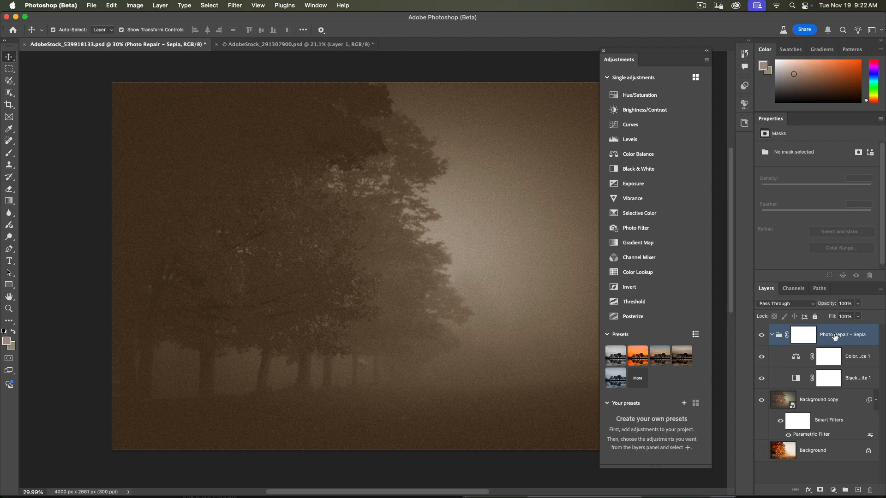
pyautogui.click(858, 304)
pyautogui.moveTo(856, 314); pyautogui.dragTo(826, 318)
pyautogui.click(762, 336)
pyautogui.click(762, 336)
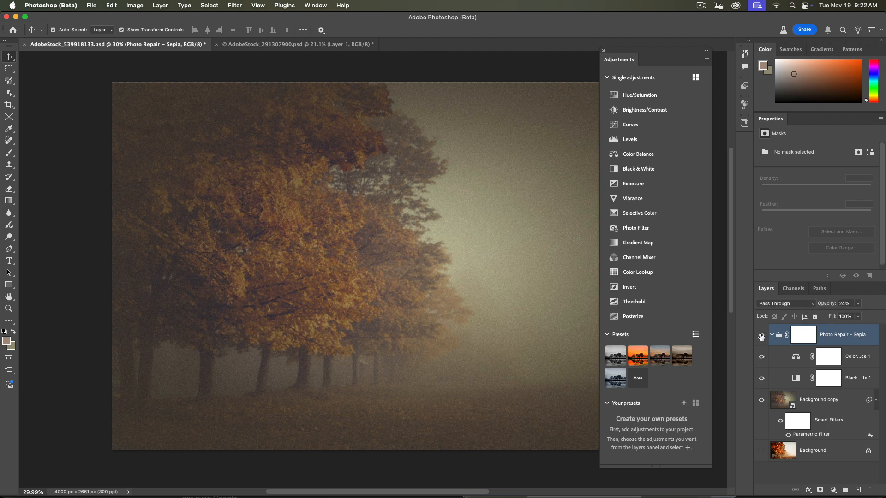
# Raise the sepia group's opacity slightly, merge the visible layers and close the adjustment presets.
pyautogui.click(857, 304)
pyautogui.moveTo(847, 317); pyautogui.dragTo(850, 317)
pyautogui.click(881, 289)
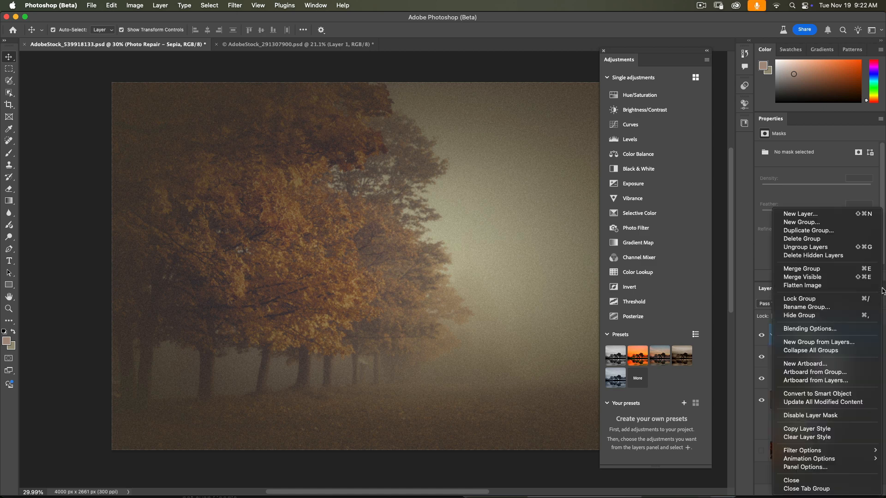
pyautogui.click(828, 278)
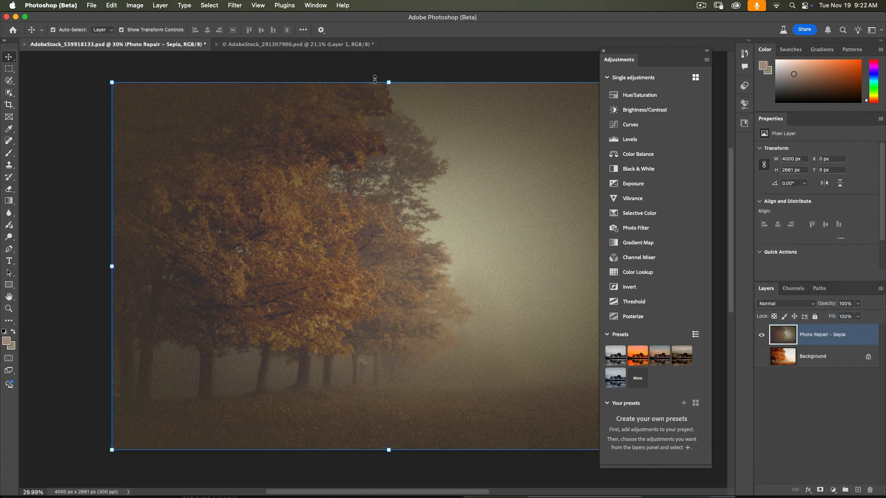
pyautogui.click(604, 52)
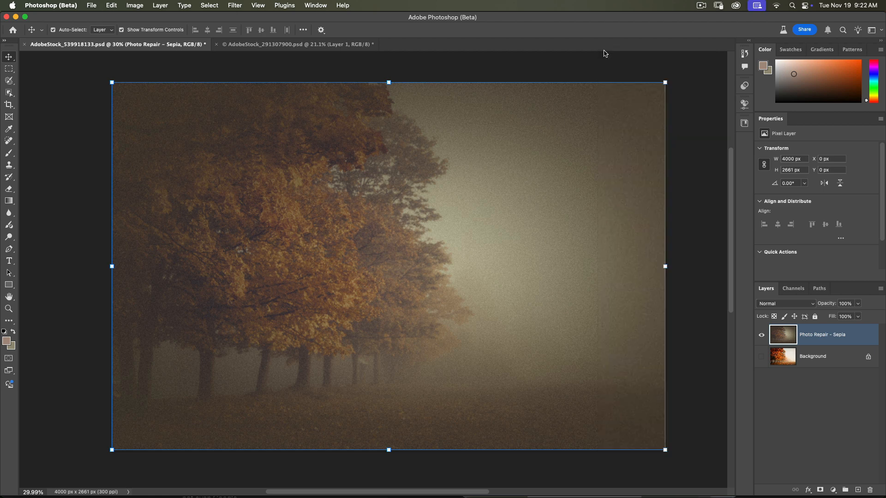
# Apply the Scratch Photo parametric filter to the merged Photo Repair - Sepia layer.
pyautogui.click(308, 8)
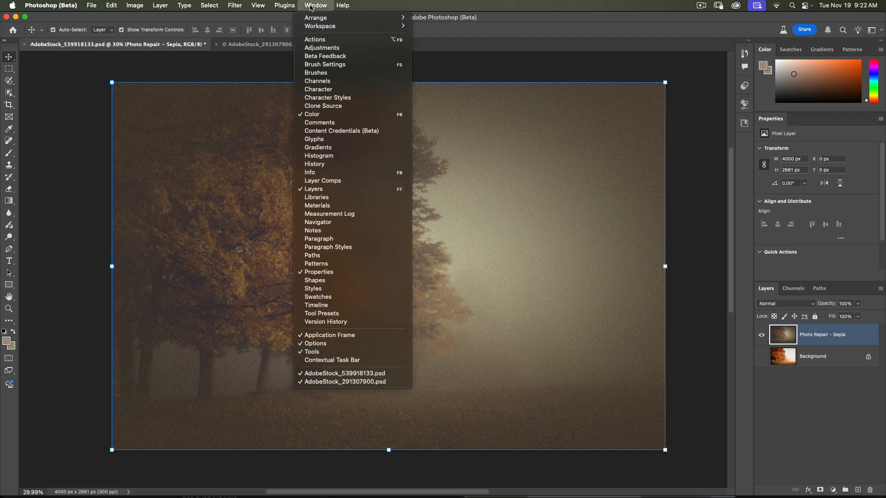
pyautogui.moveTo(284, 12)
pyautogui.moveTo(235, 6)
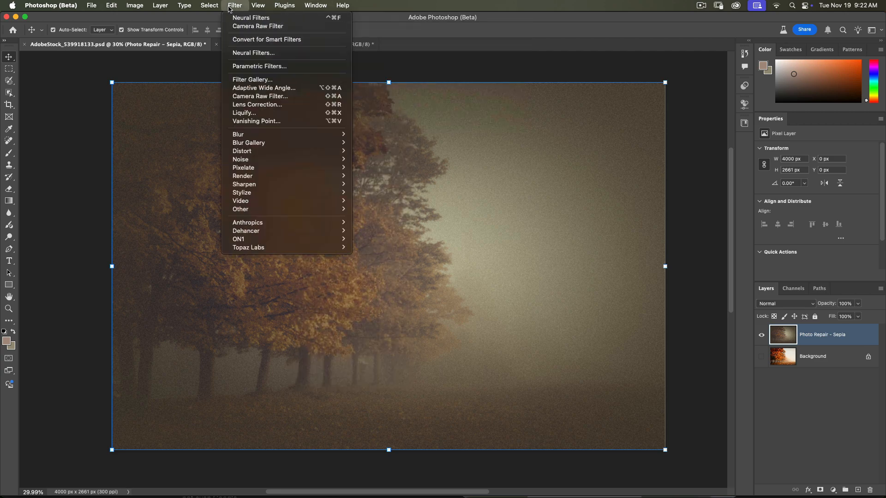
pyautogui.click(260, 66)
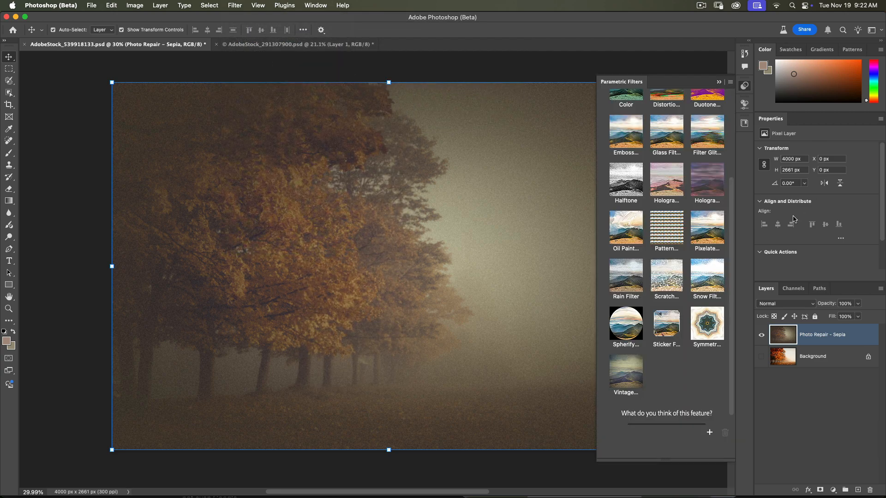
pyautogui.click(661, 287)
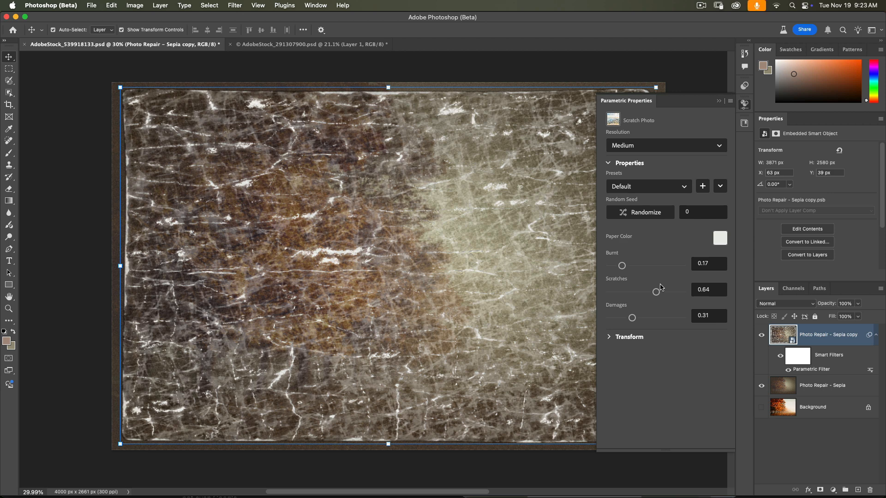
# Set the Scratch Photo resolution to Ultra and look through its presets, keeping Default.
pyautogui.click(675, 148)
pyautogui.click(665, 208)
pyautogui.click(663, 189)
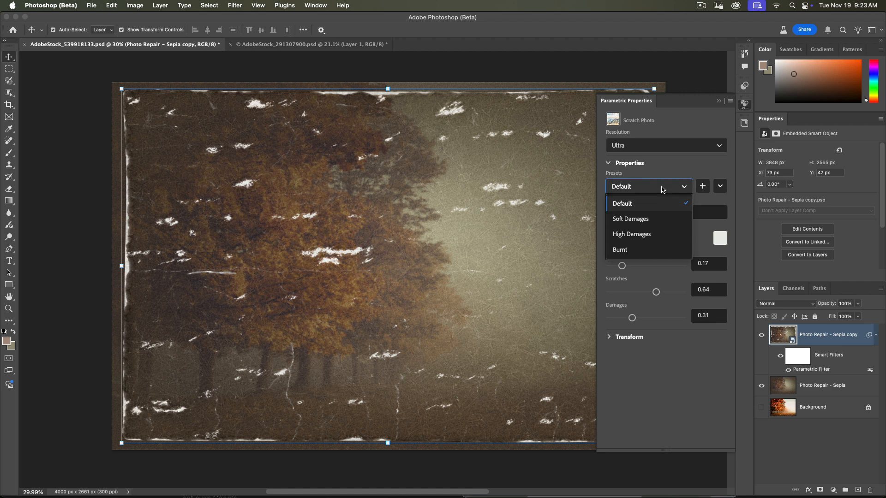
pyautogui.click(698, 236)
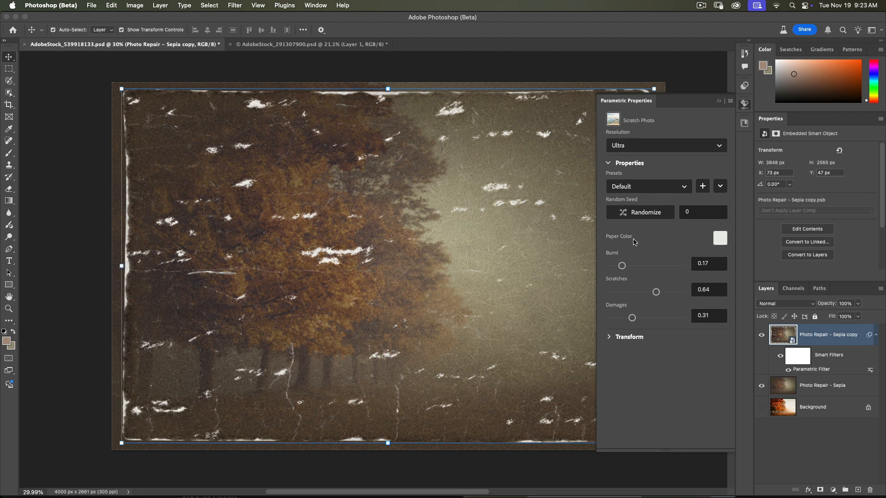
# Set the Scratch Photo paper color to brown #8e7e6c and randomize the filter's seed.
pyautogui.click(721, 240)
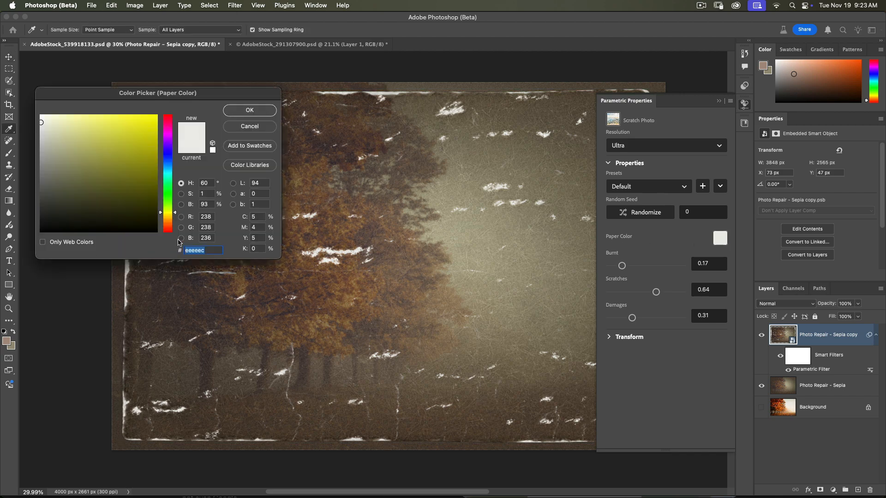
pyautogui.click(170, 225)
pyautogui.moveTo(170, 225); pyautogui.dragTo(169, 224)
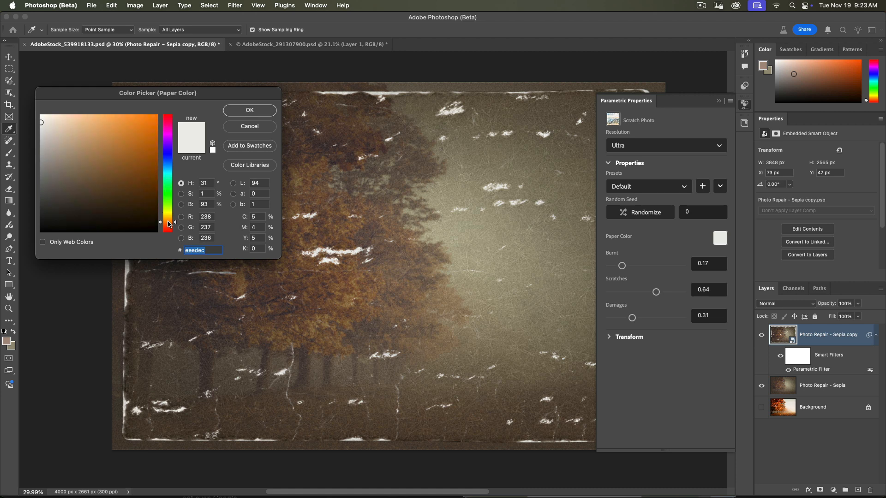
pyautogui.moveTo(52, 192); pyautogui.dragTo(68, 166)
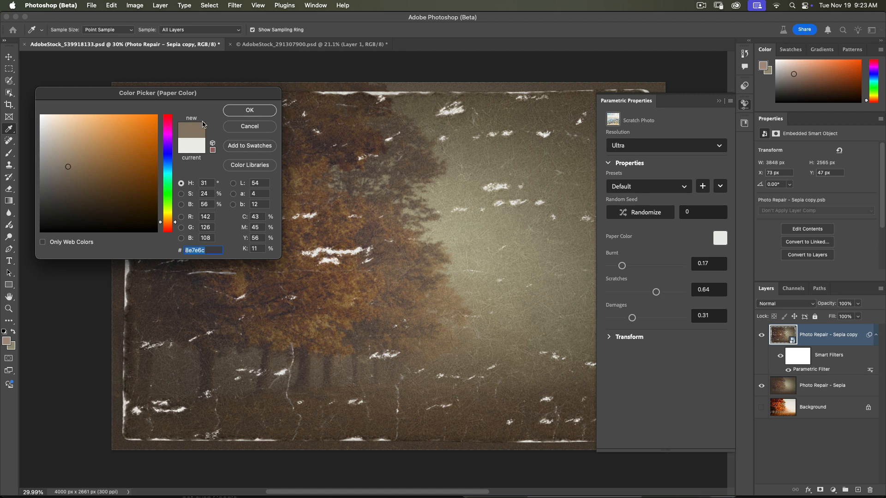
pyautogui.click(250, 110)
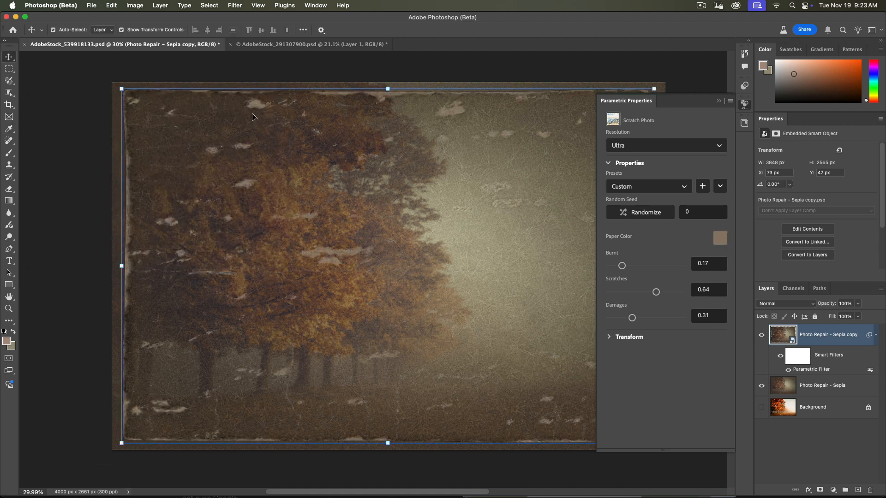
pyautogui.click(646, 213)
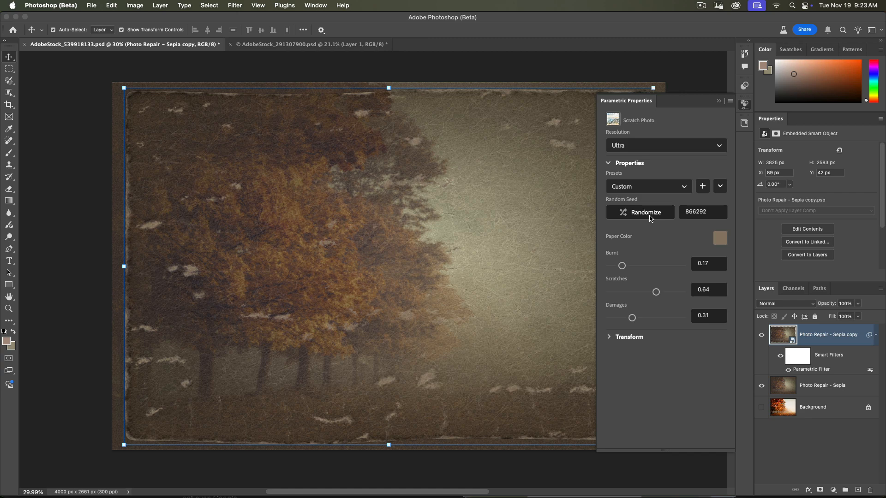
# Adjust the Scratch Photo filter to Burnt 0.43, Scratches 0.43 and Damages 0.41, and collapse its properties.
pyautogui.click(9, 309)
pyautogui.moveTo(391, 226); pyautogui.dragTo(398, 256)
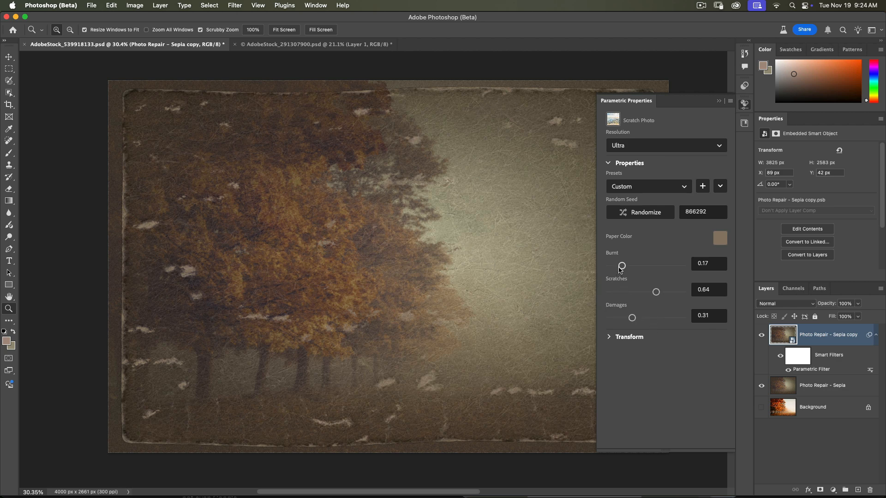
pyautogui.moveTo(622, 267); pyautogui.dragTo(640, 271)
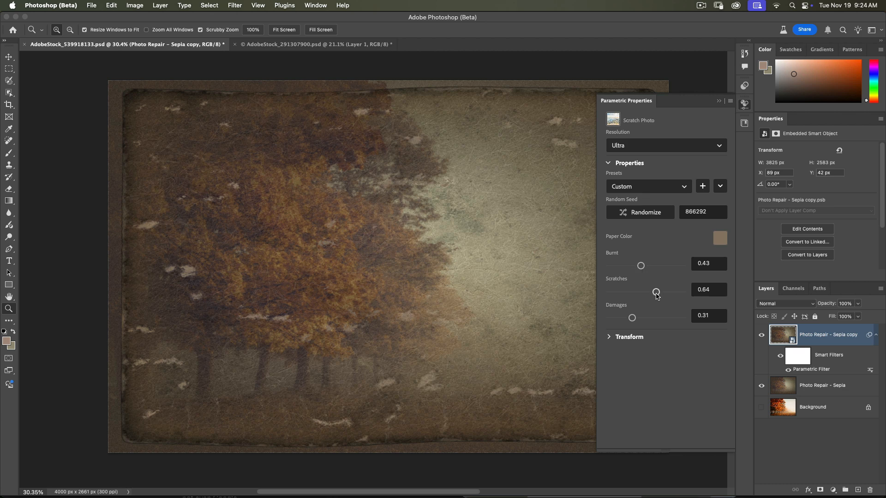
pyautogui.moveTo(657, 294)
pyautogui.mouseDown()
pyautogui.moveTo(669, 293)
pyautogui.moveTo(642, 292)
pyautogui.mouseUp()
pyautogui.moveTo(632, 318); pyautogui.dragTo(663, 318)
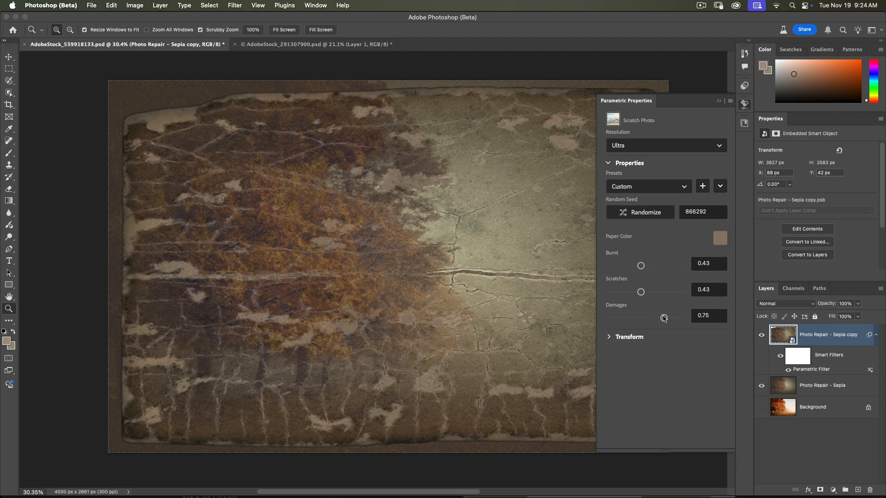
pyautogui.moveTo(663, 318); pyautogui.dragTo(639, 318)
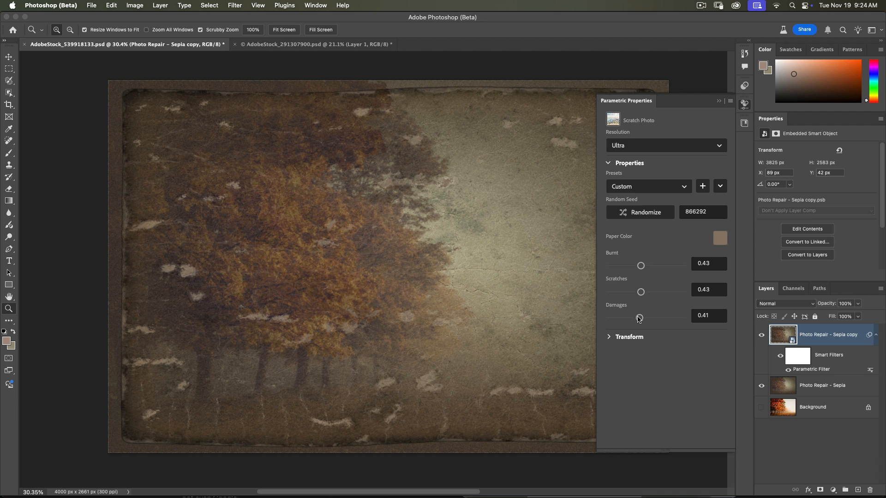
pyautogui.click(718, 101)
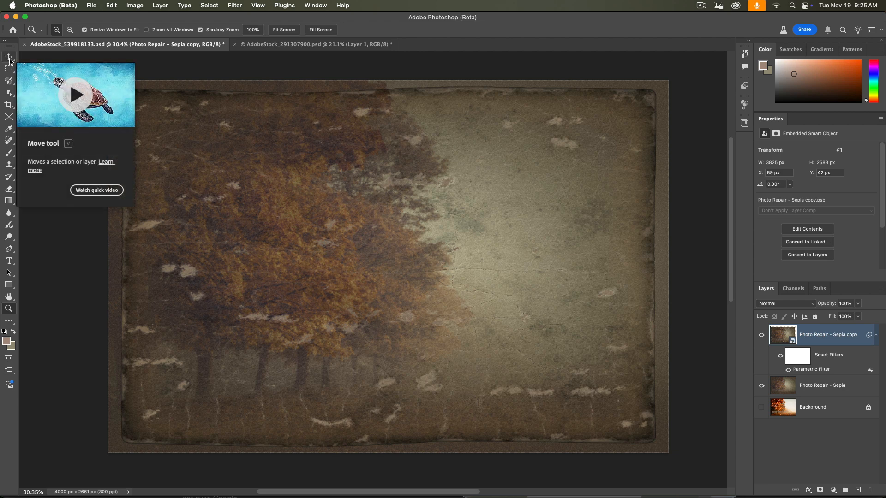
# Scale the Photo Repair - Sepia copy smart object past the canvas edges to about 4132 × 2749 px.
pyautogui.click(9, 57)
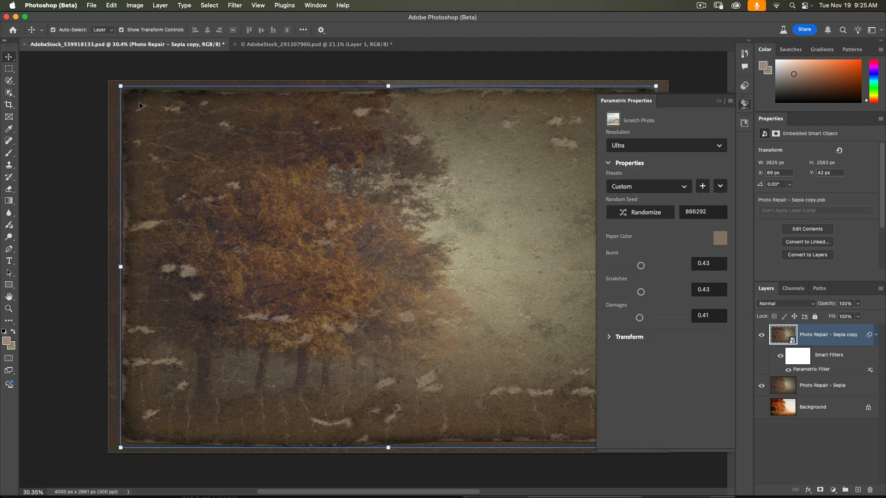
pyautogui.click(719, 101)
pyautogui.click(121, 87)
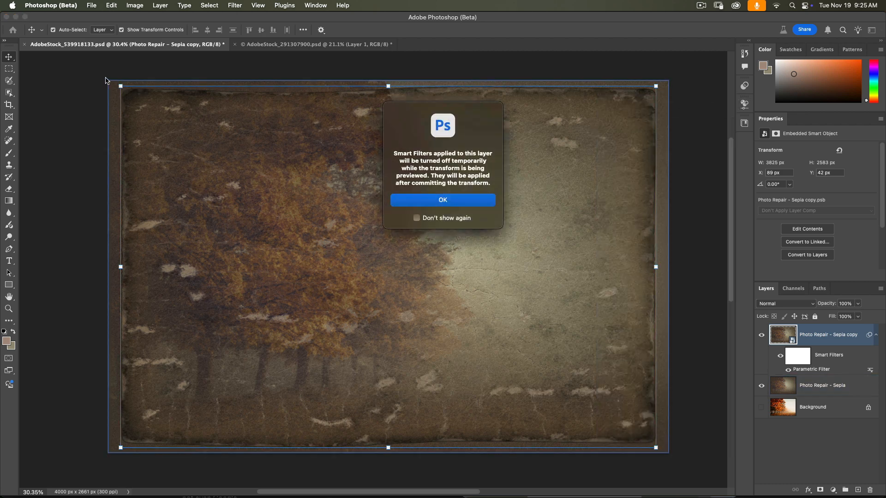
pyautogui.click(465, 204)
pyautogui.moveTo(105, 79); pyautogui.dragTo(99, 74)
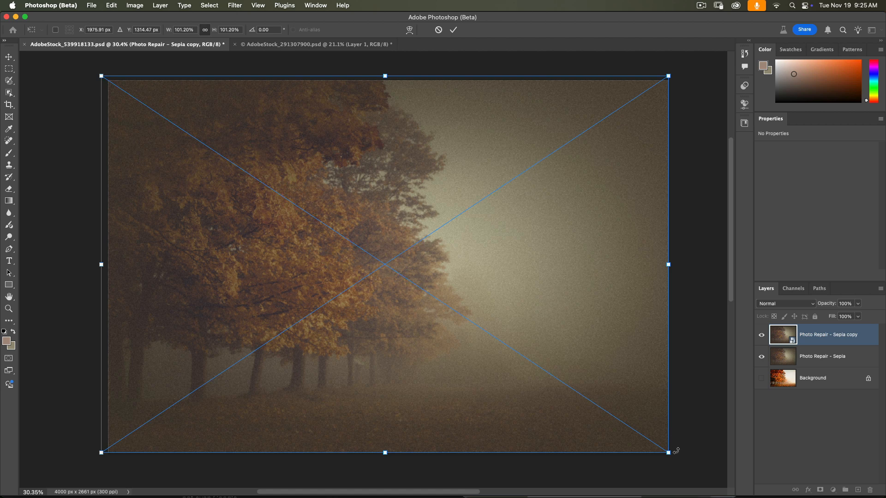
pyautogui.moveTo(668, 453); pyautogui.dragTo(680, 462)
pyautogui.click(453, 30)
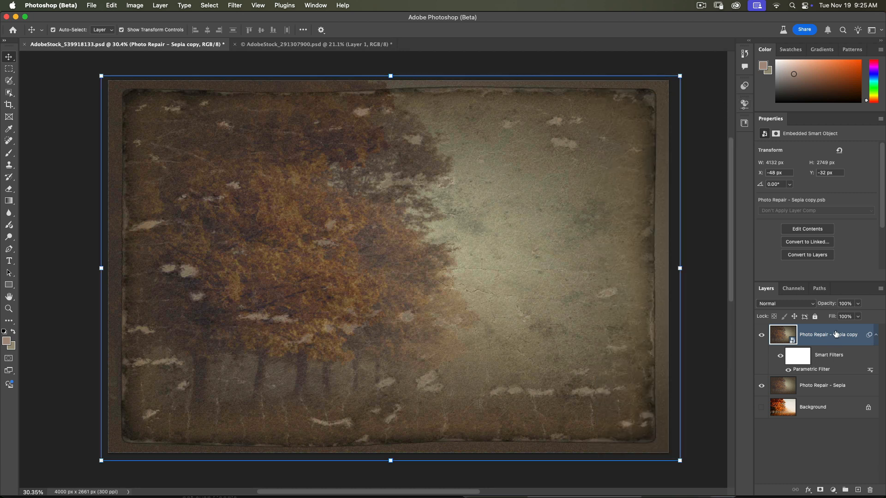
# Toggle the Photo Repair - Sepia copy layer's visibility to compare the scratch effect, and lower its opacity to 90%.
pyautogui.click(763, 340)
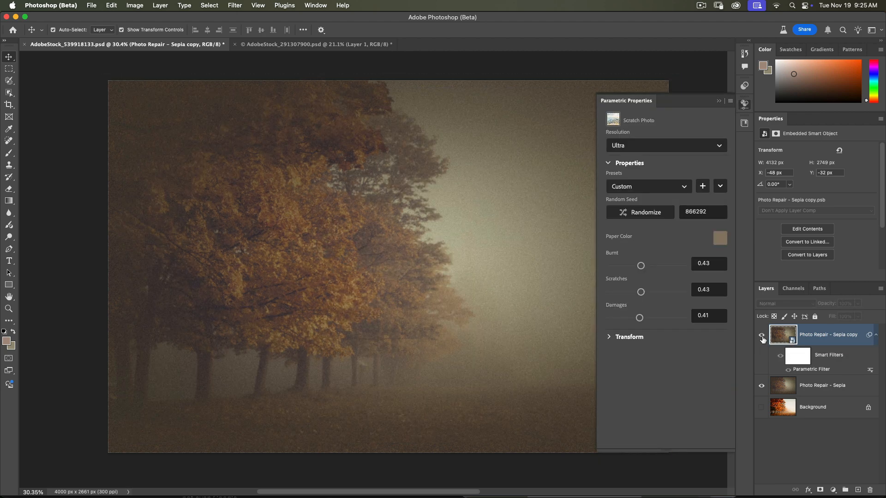
pyautogui.click(763, 339)
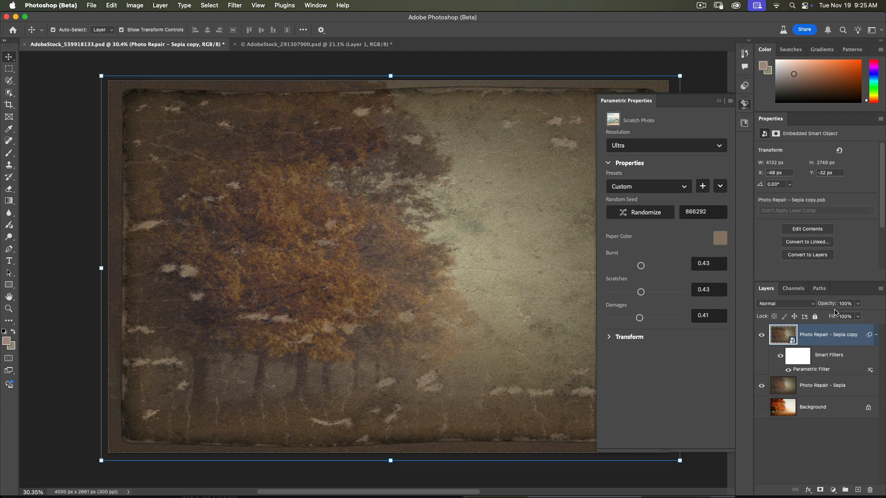
pyautogui.click(858, 316)
pyautogui.moveTo(859, 317); pyautogui.dragTo(854, 317)
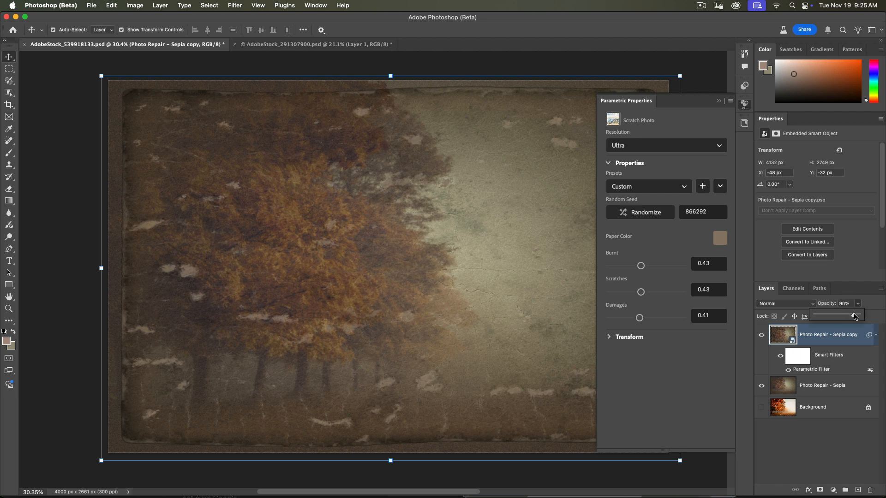
# Merge the visible layers, leaving the Background hidden, and collapse the parametric filter properties.
pyautogui.click(881, 288)
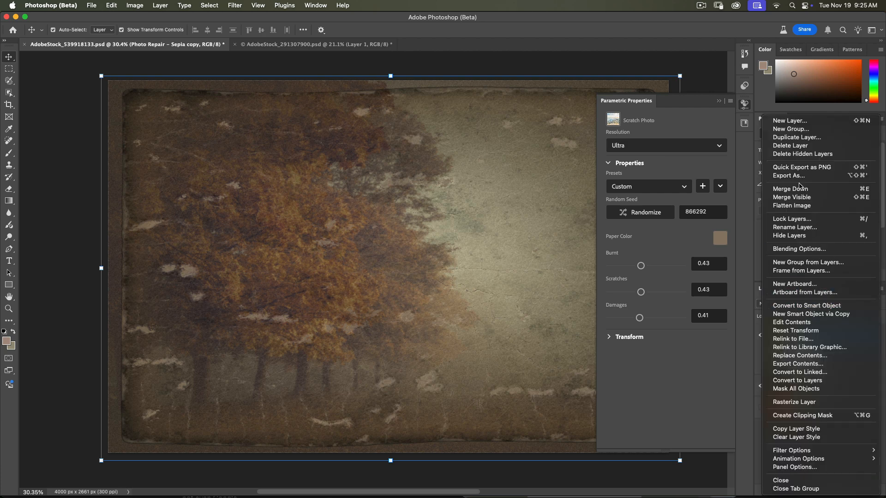
pyautogui.click(802, 200)
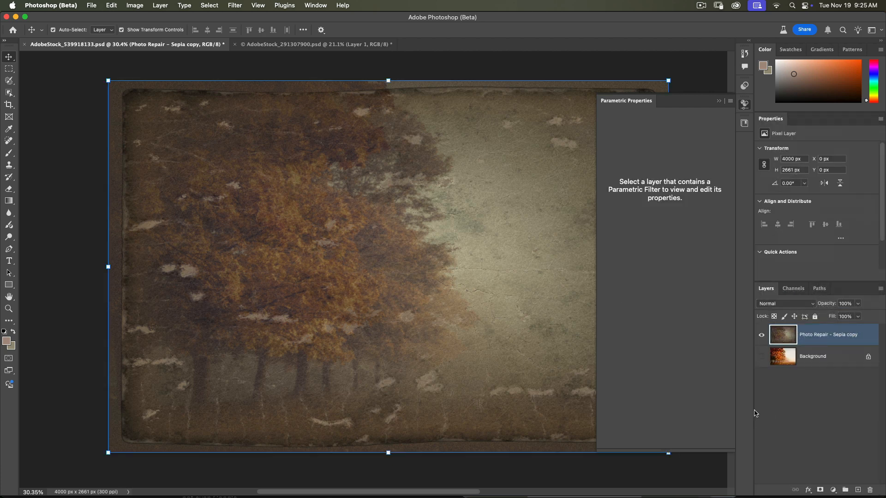
pyautogui.click(719, 100)
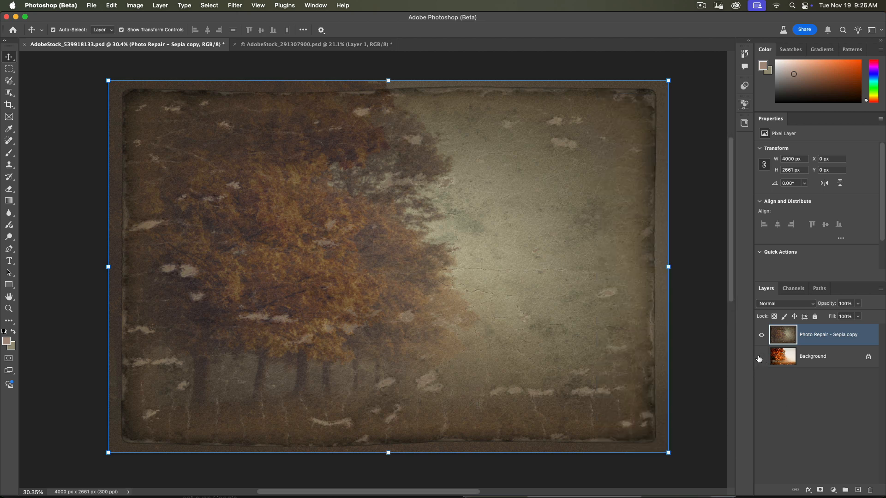
pyautogui.click(759, 358)
# Apply the Camera Raw Filter with Vibrance -24 and curve values Highlights +33, Lights +33, Darks +23, Shadows -28.
pyautogui.click(234, 6)
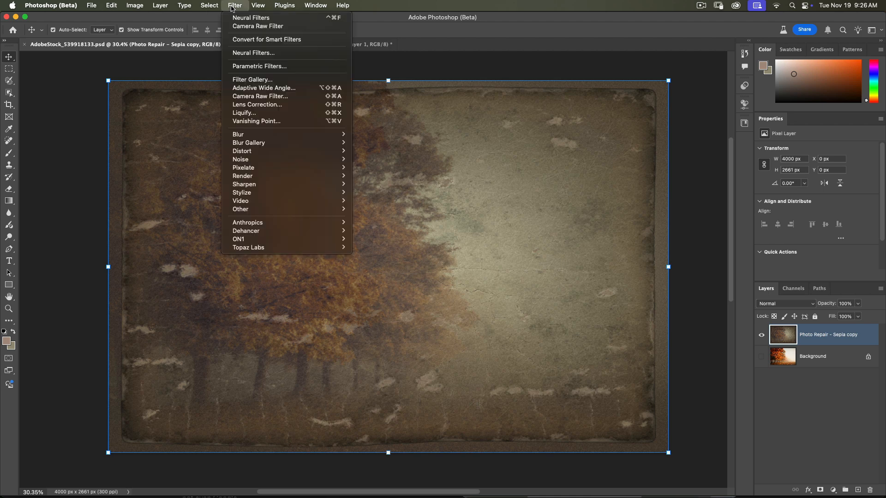
pyautogui.click(270, 97)
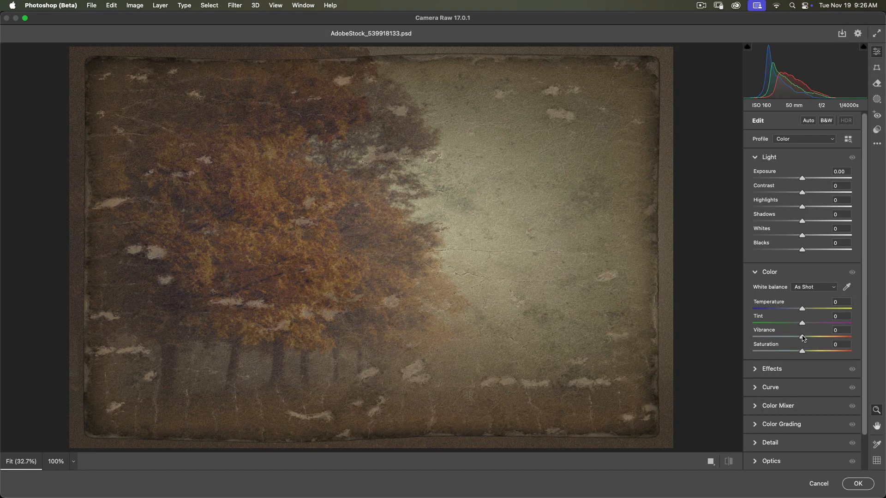
pyautogui.moveTo(802, 339); pyautogui.dragTo(791, 339)
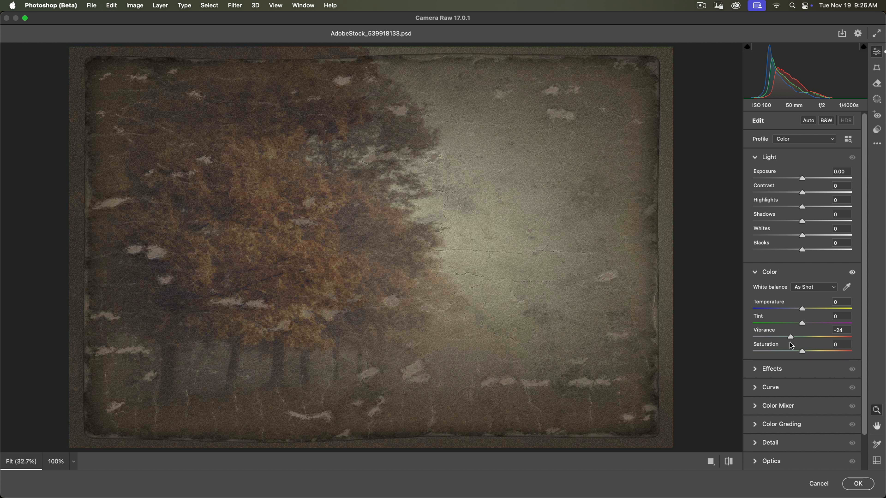
pyautogui.click(756, 389)
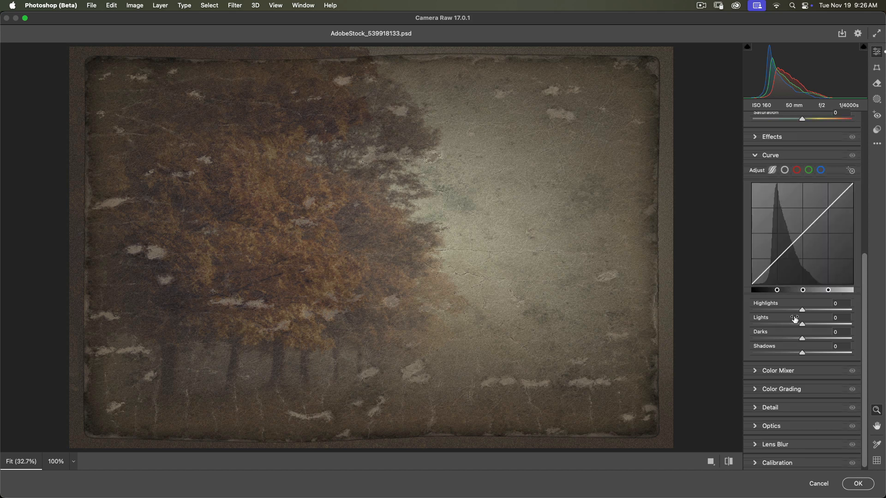
pyautogui.moveTo(804, 312); pyautogui.dragTo(814, 341)
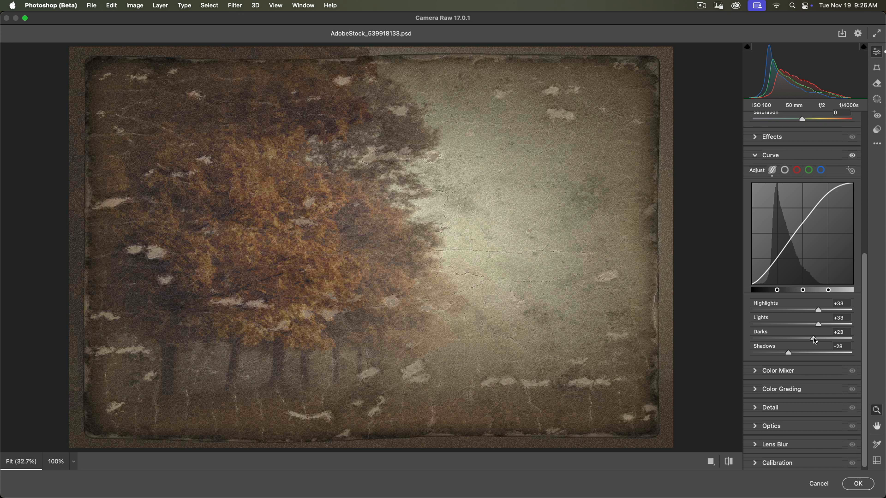
pyautogui.click(858, 483)
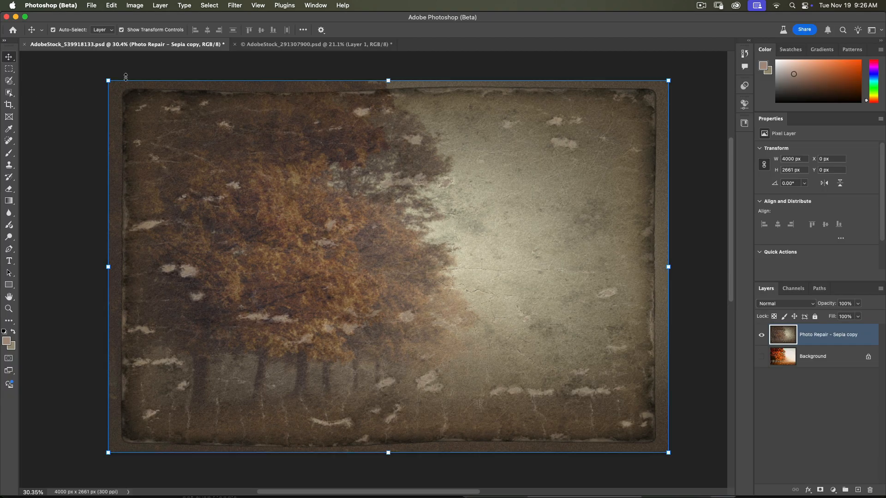
# Scale the merged sepia layer outward to about 106% so its border extends beyond the canvas edges.
pyautogui.moveTo(108, 81); pyautogui.dragTo(95, 71)
pyautogui.moveTo(669, 453); pyautogui.dragTo(680, 466)
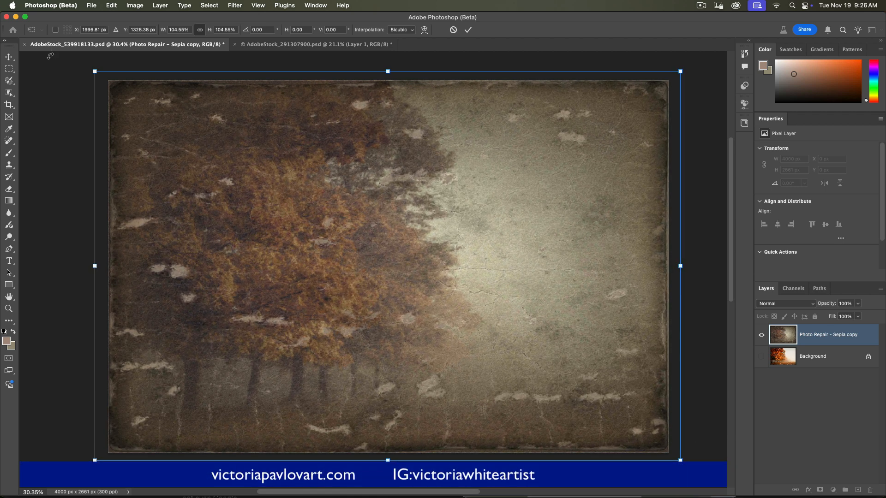
pyautogui.moveTo(95, 72); pyautogui.dragTo(91, 69)
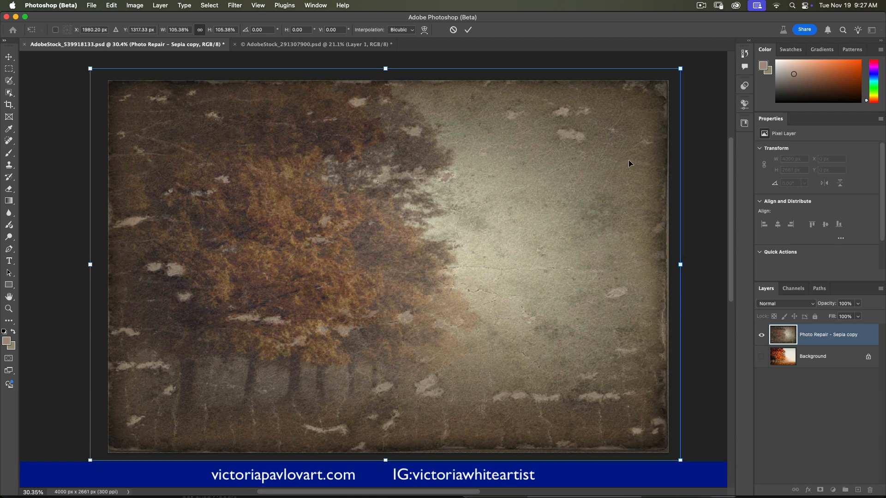
pyautogui.moveTo(682, 69); pyautogui.dragTo(685, 66)
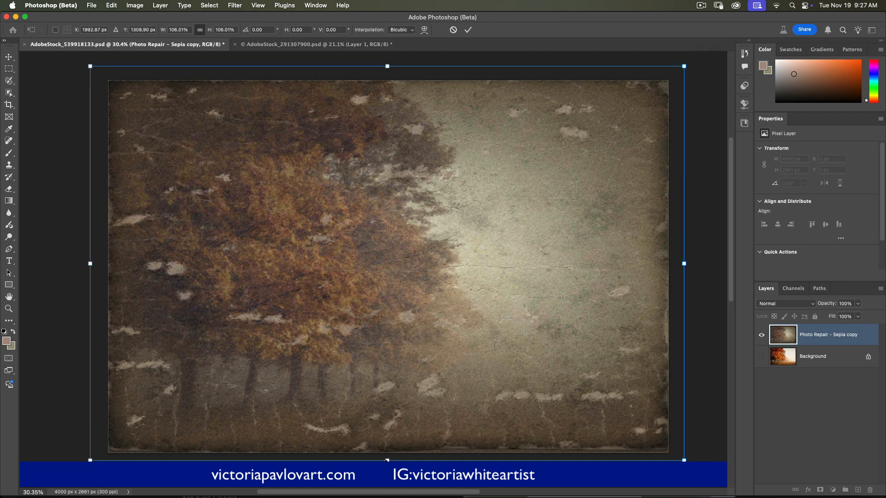
pyautogui.click(469, 30)
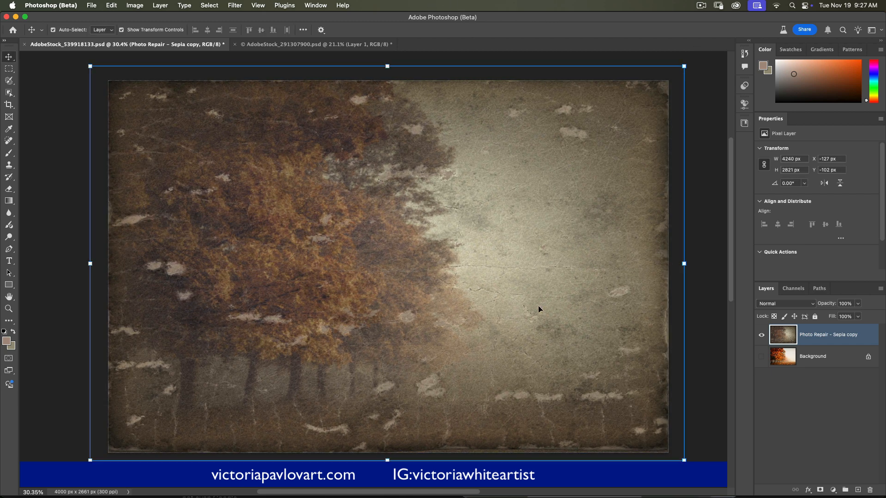
# Show the Background layer and toggle the merged sepia layer's visibility to compare the original with the aged version.
pyautogui.click(761, 357)
pyautogui.click(759, 339)
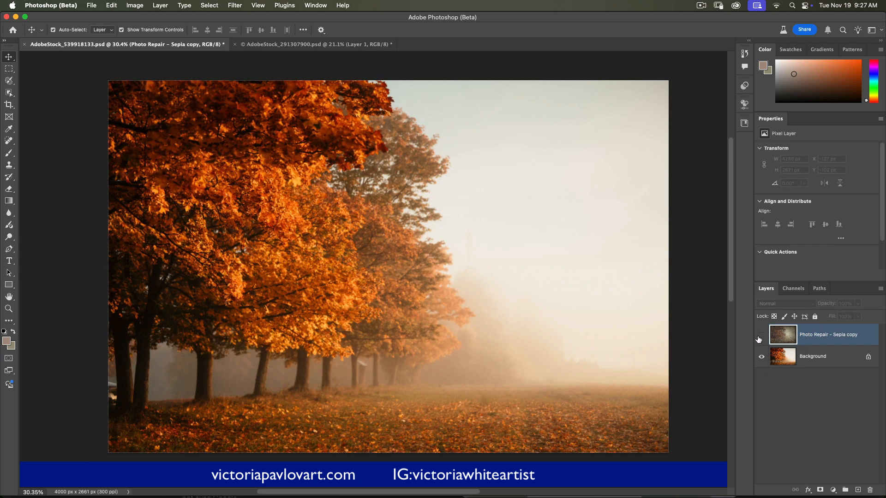
pyautogui.click(760, 335)
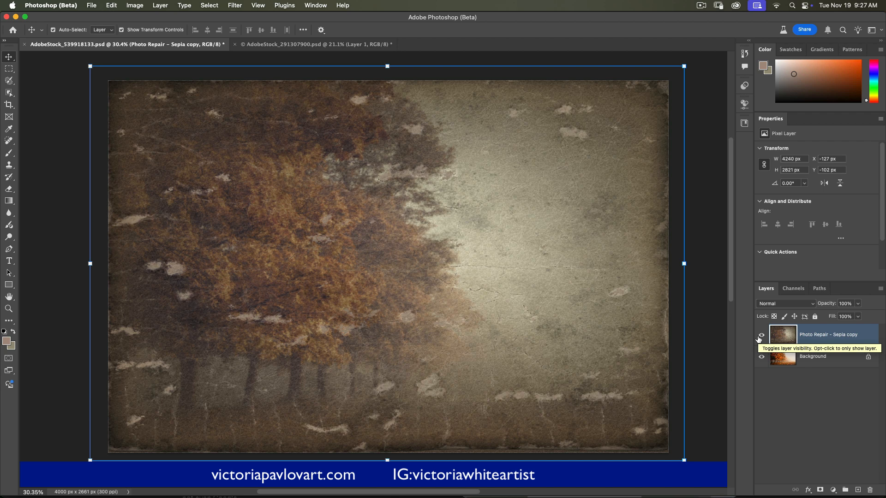